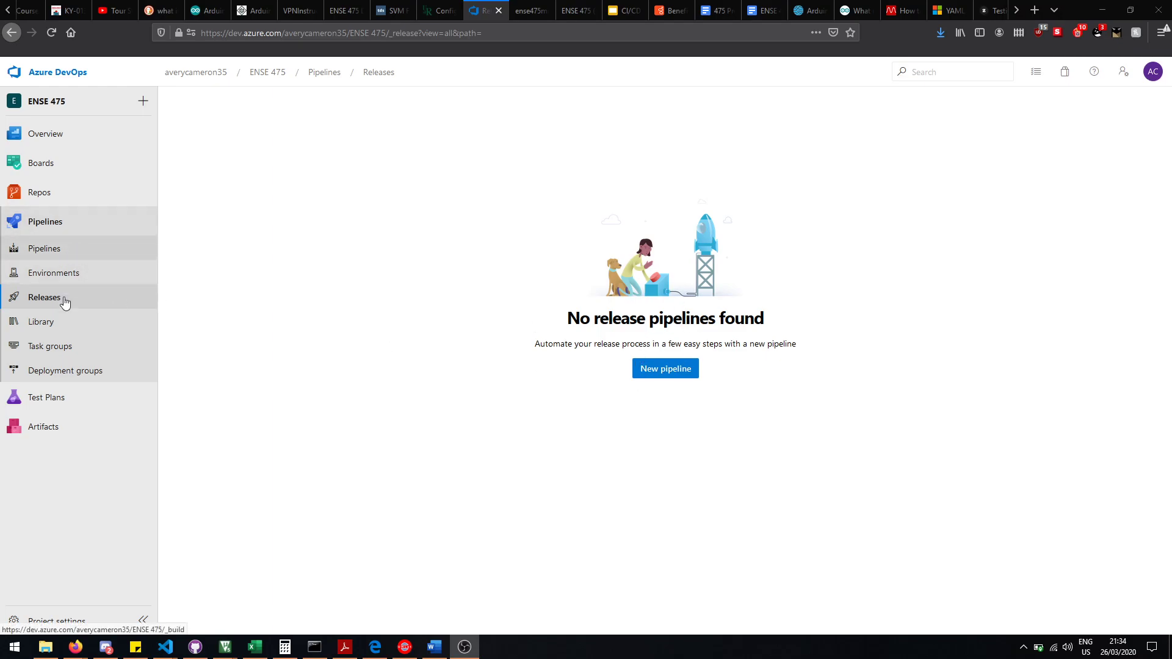
# Step: Create a new release pipeline whose first stage uses the Azure App Service deployment template
pyautogui.click(668, 369)
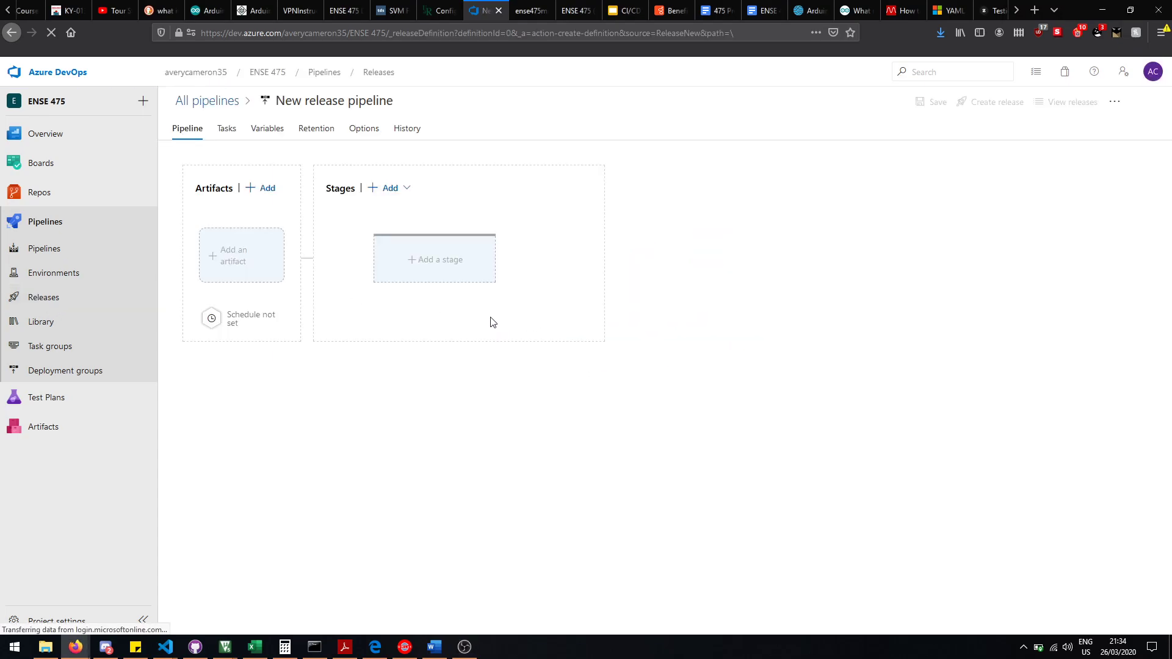
pyautogui.moveTo(965, 206)
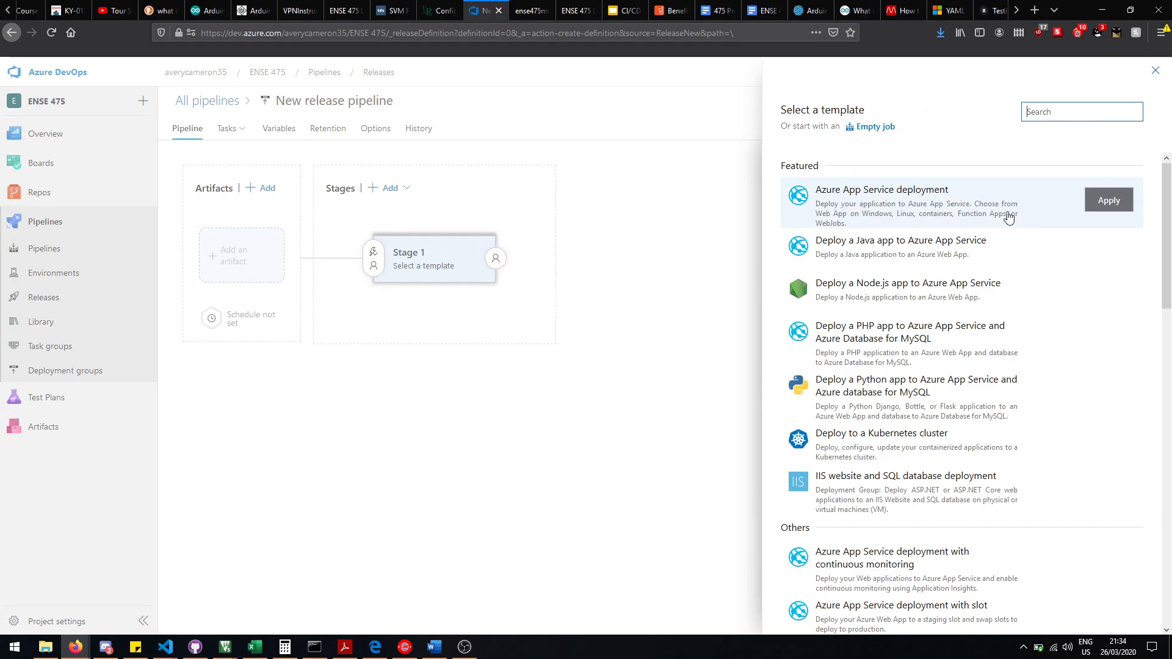
pyautogui.scroll(-15, 903, 519)
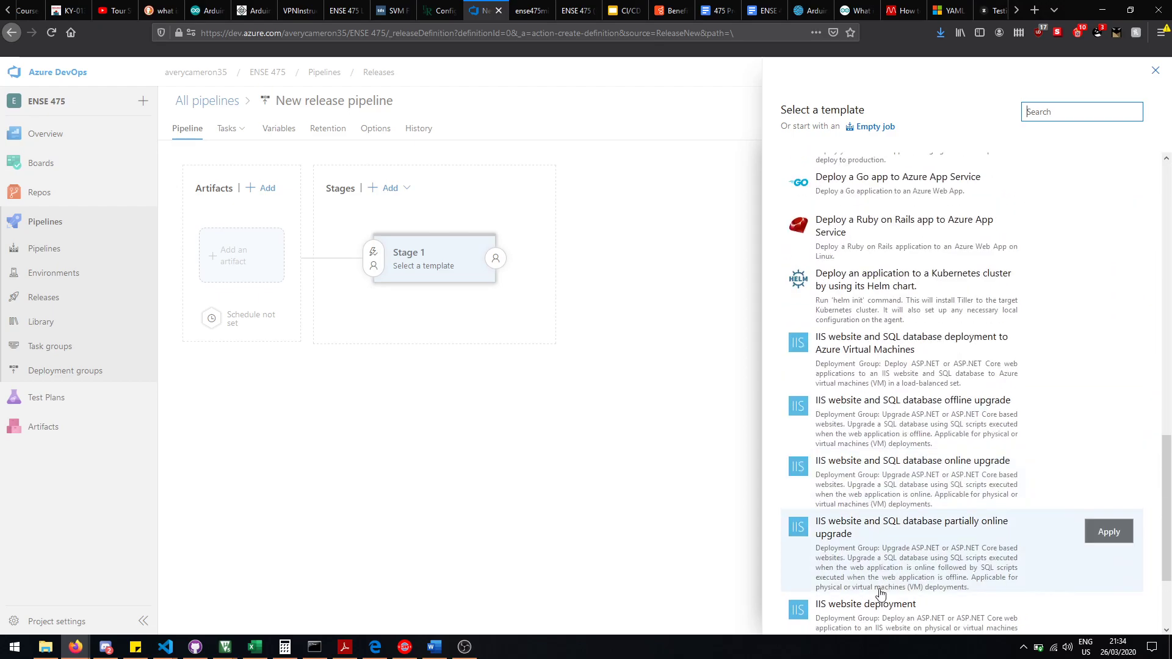
pyautogui.scroll(-3, 879, 598)
pyautogui.scroll(18, 879, 604)
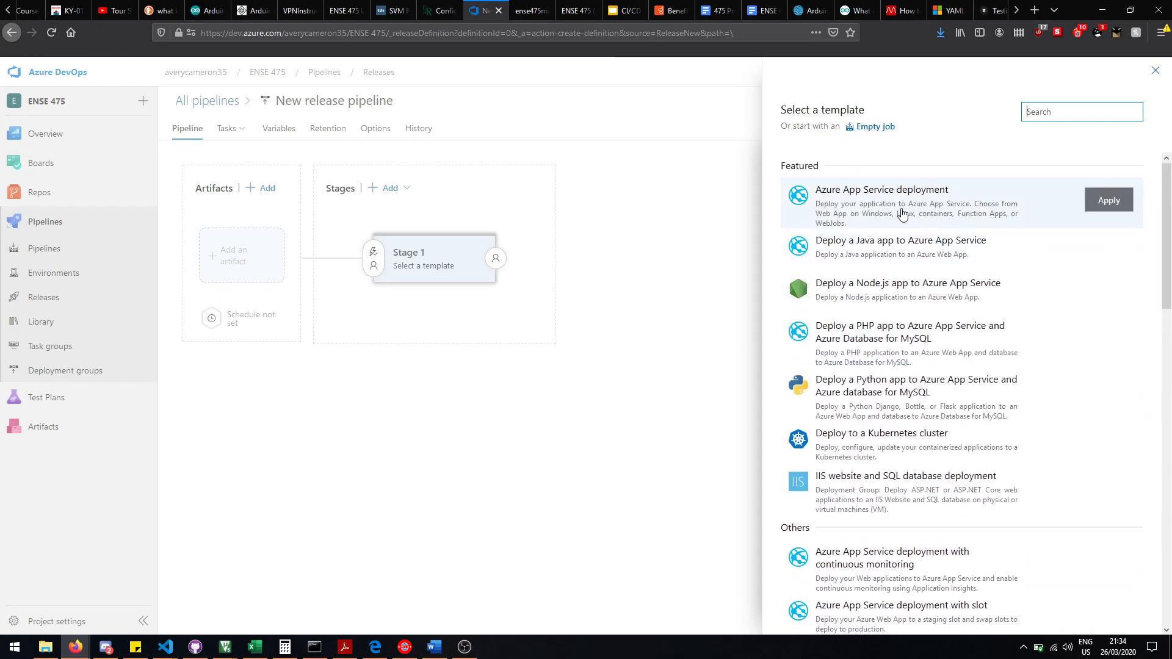
pyautogui.click(919, 214)
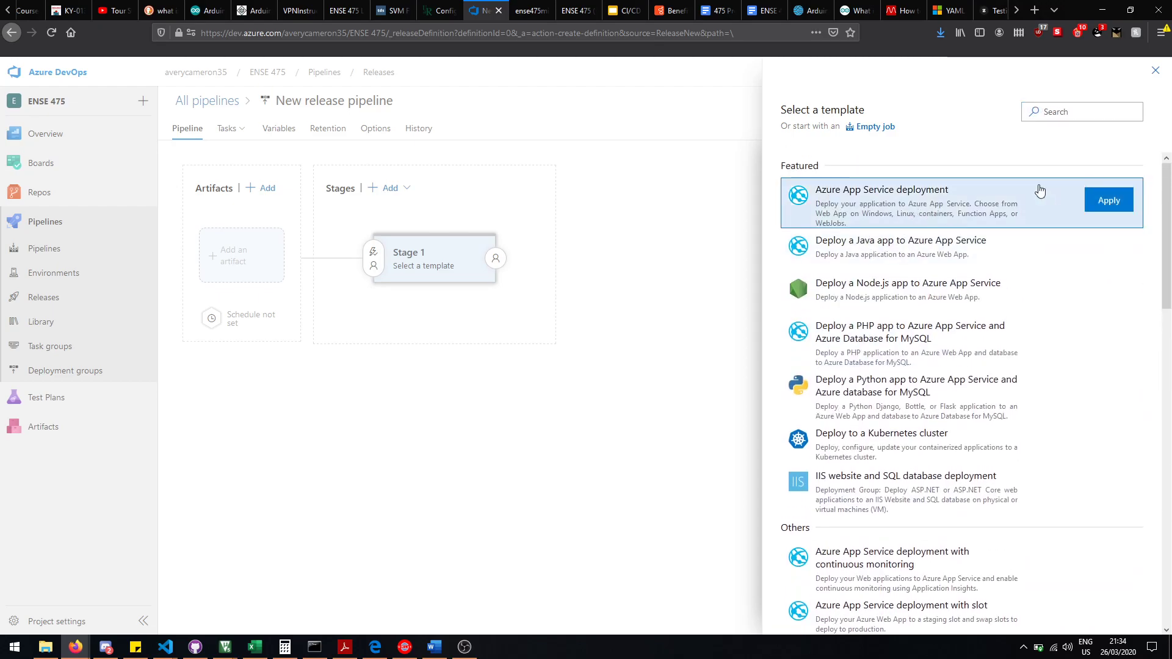
pyautogui.click(1110, 200)
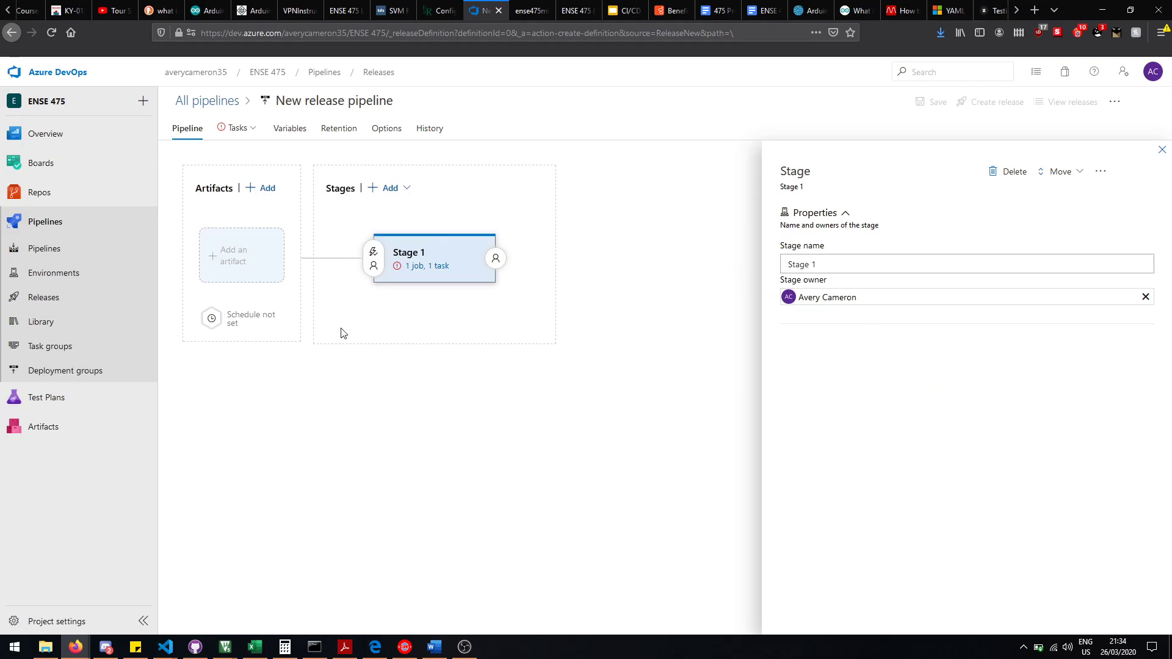
# Step: Add a build artifact from the mini-api Build Pipeline in project ENSE 475, using the Latest default version
pyautogui.click(249, 268)
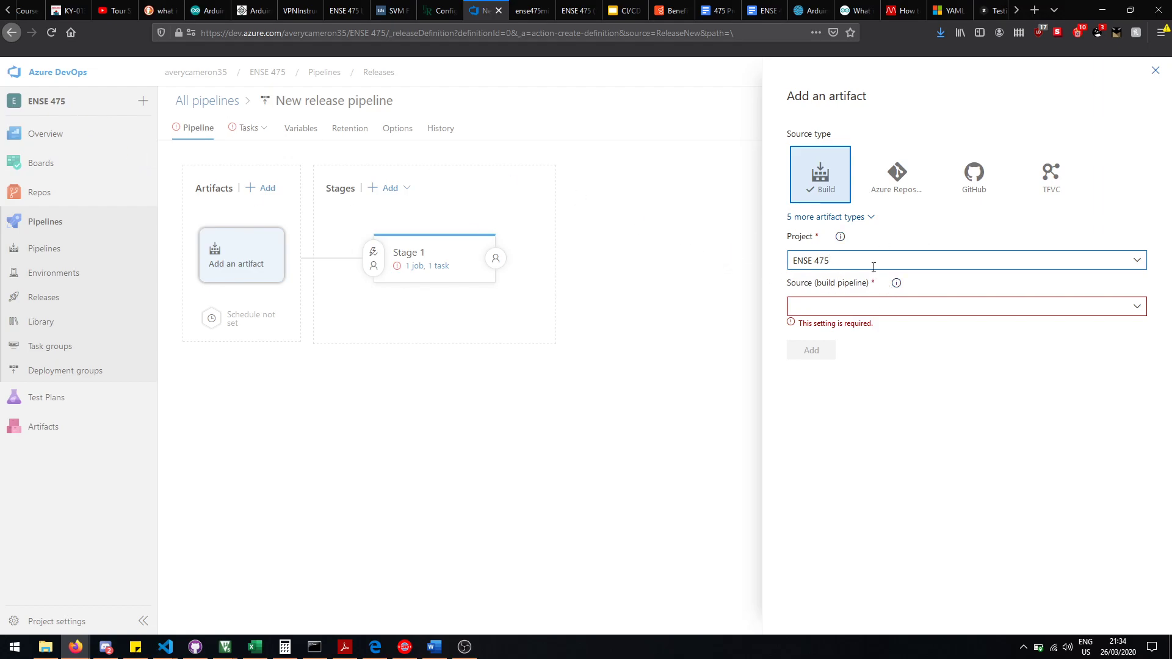
pyautogui.click(871, 304)
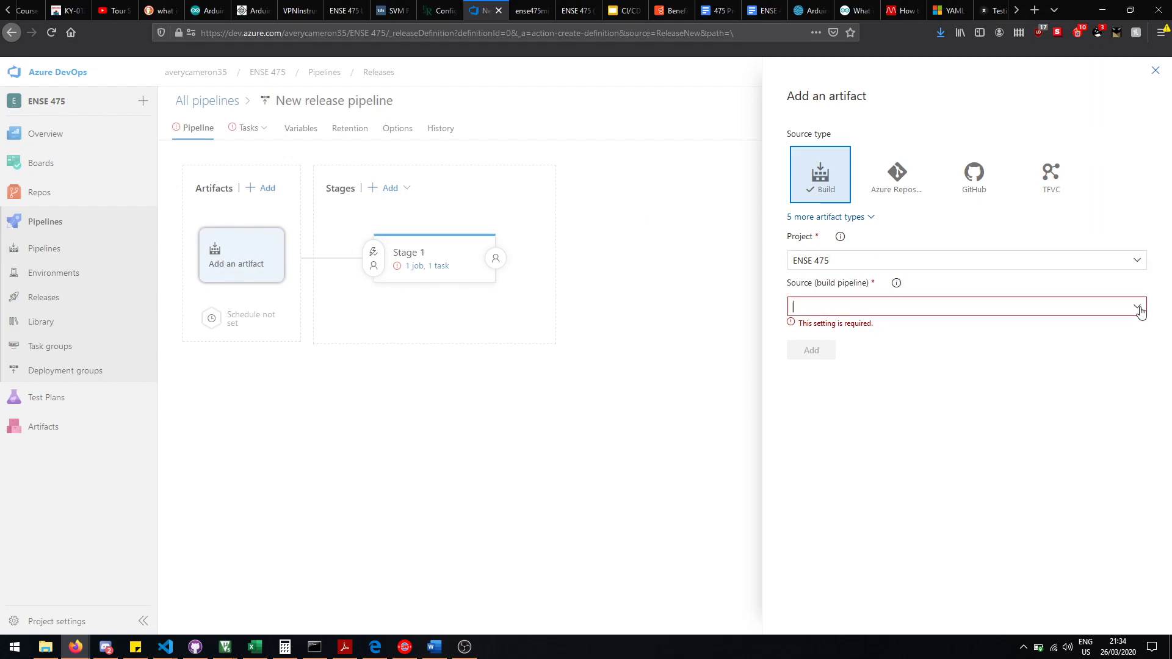
pyautogui.click(1139, 308)
pyautogui.click(867, 390)
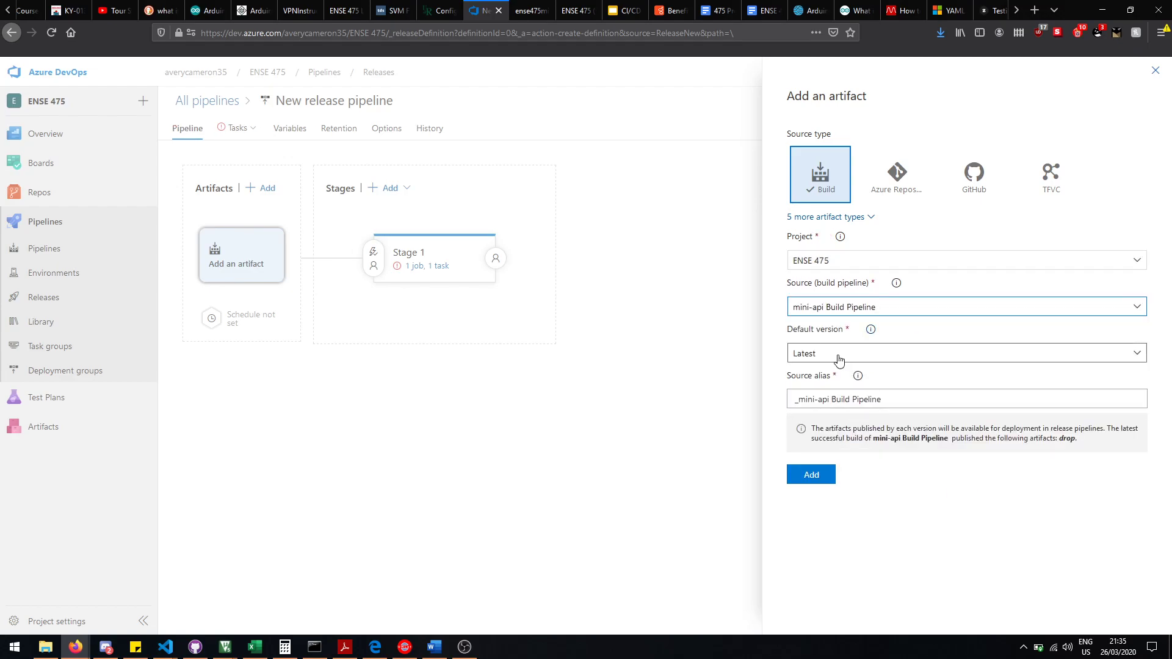
pyautogui.click(813, 475)
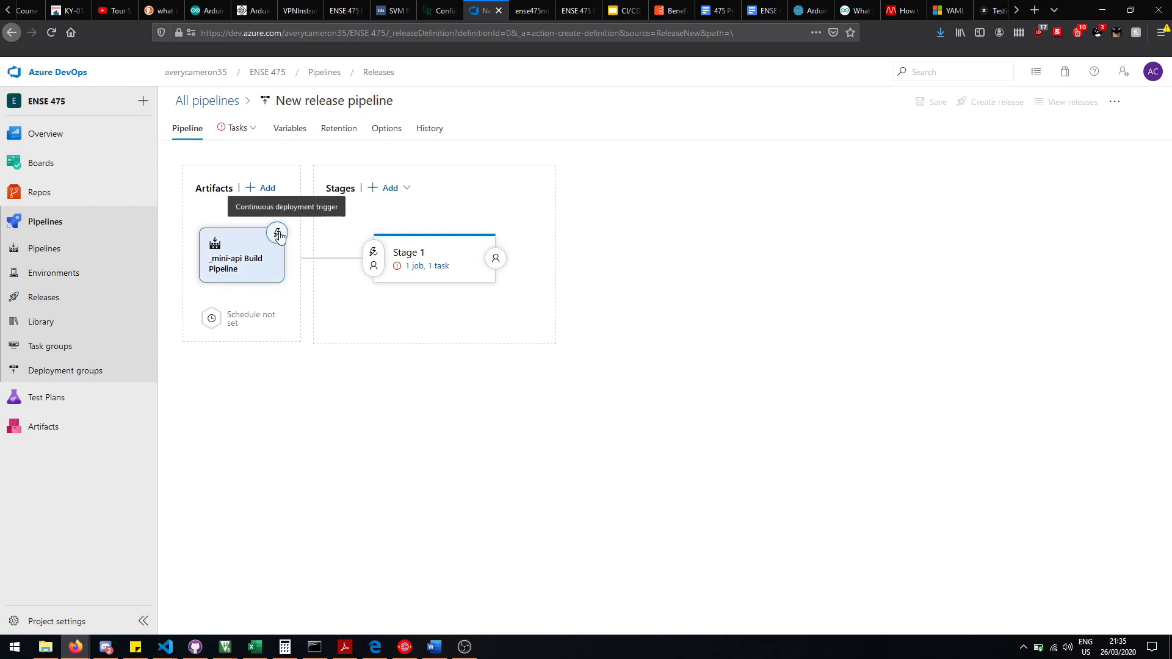
# Step: Examine the continuous deployment and pull request trigger descriptions for the mini-api build artifact
pyautogui.click(278, 234)
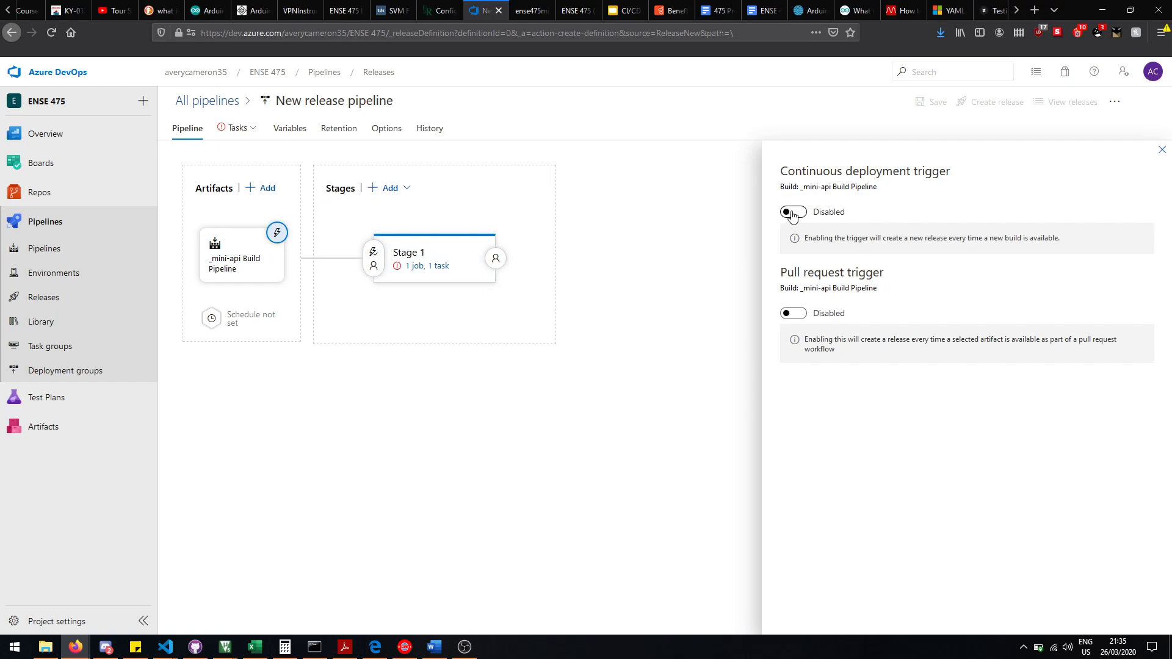
pyautogui.moveTo(807, 238); pyautogui.dragTo(1065, 244)
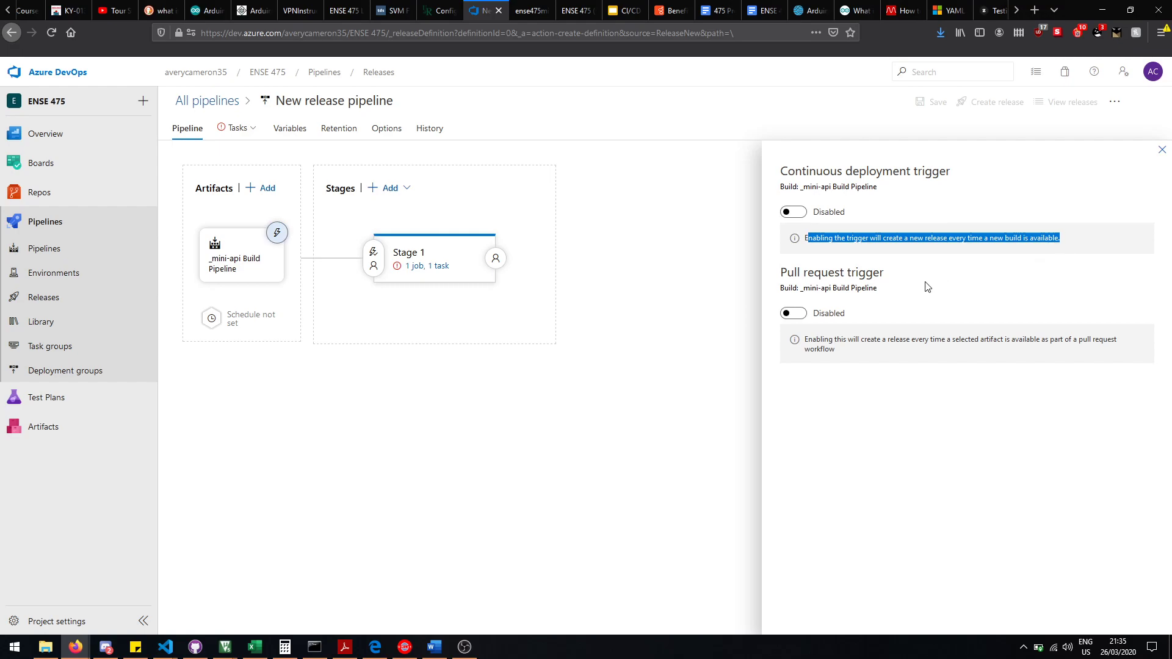
pyautogui.moveTo(808, 338); pyautogui.dragTo(1050, 352)
pyautogui.click(1051, 354)
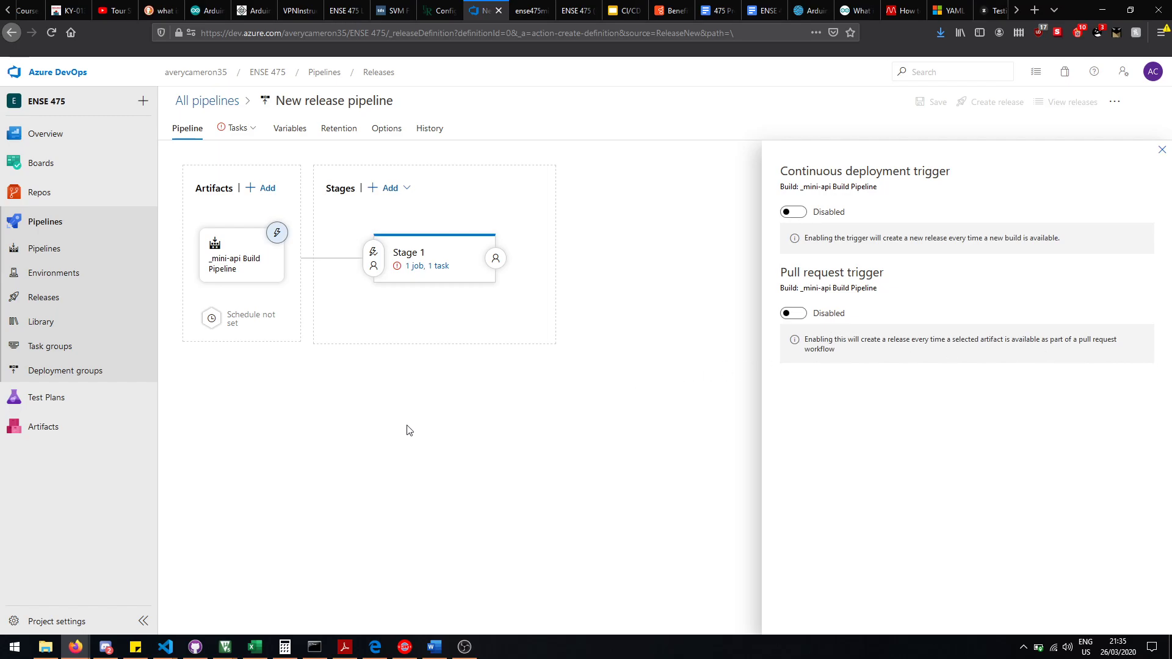
# Step: Open Stage 1's tasks and set the Azure subscription to the Azure for Students service connection
pyautogui.click(459, 252)
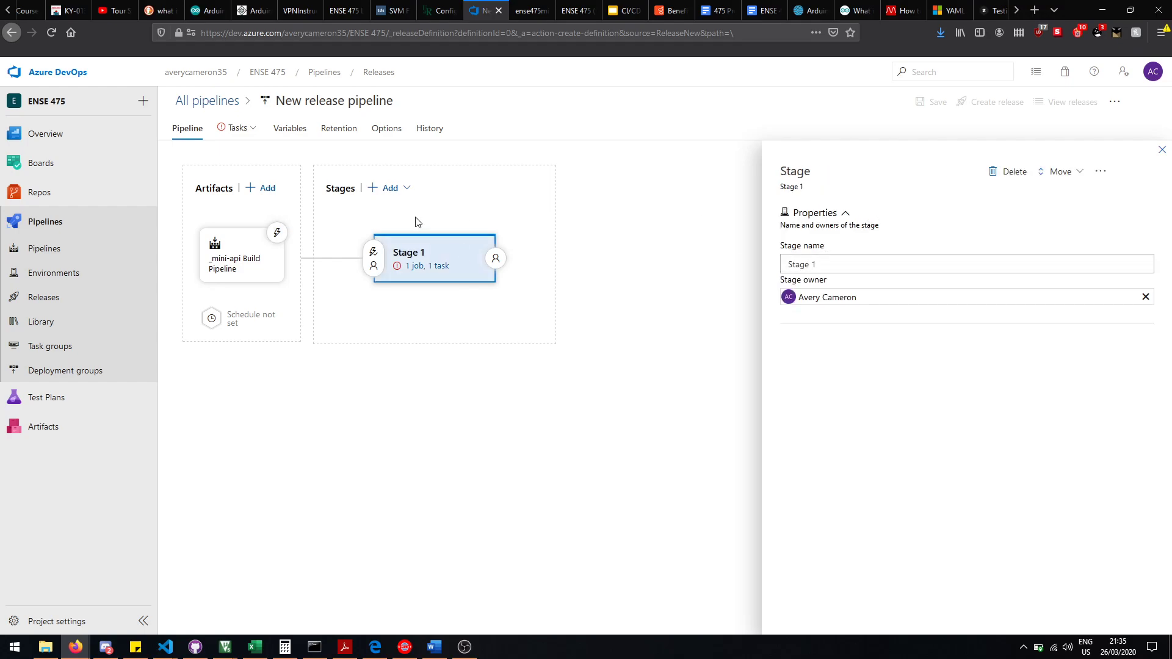
pyautogui.click(427, 266)
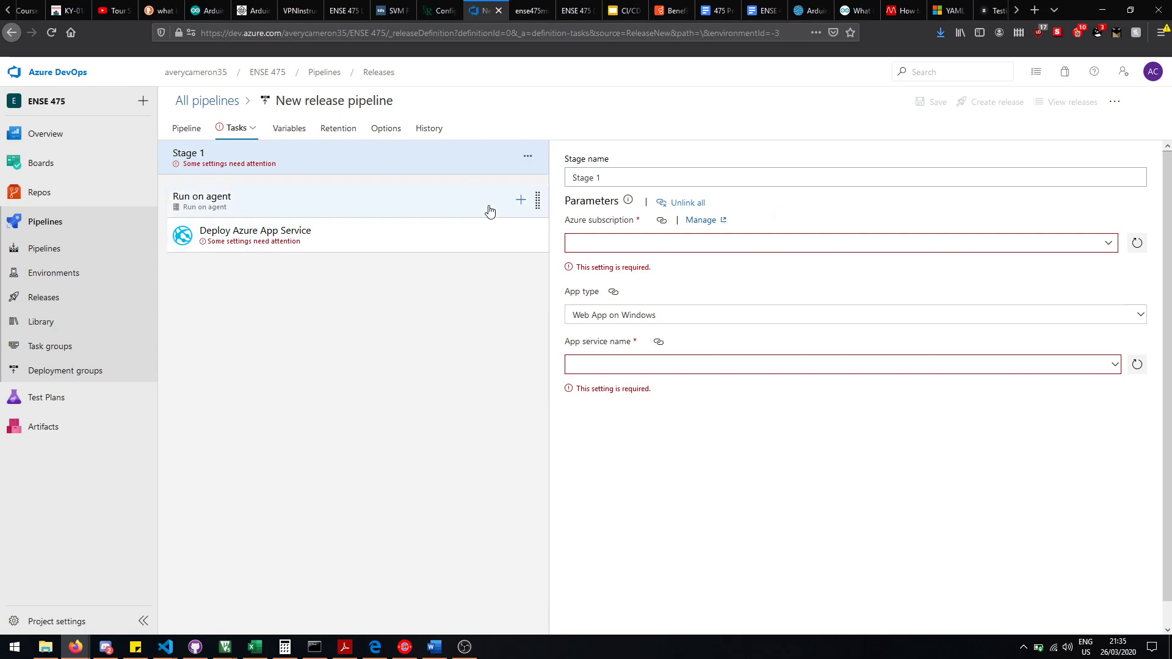
pyautogui.click(1106, 246)
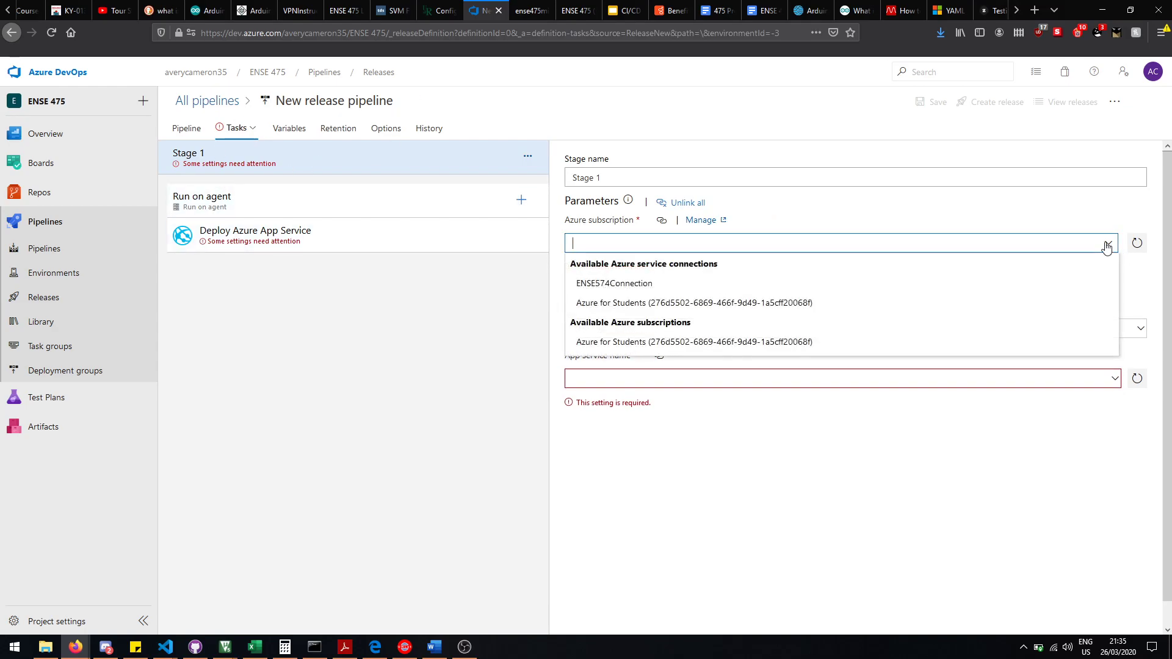
pyautogui.click(800, 305)
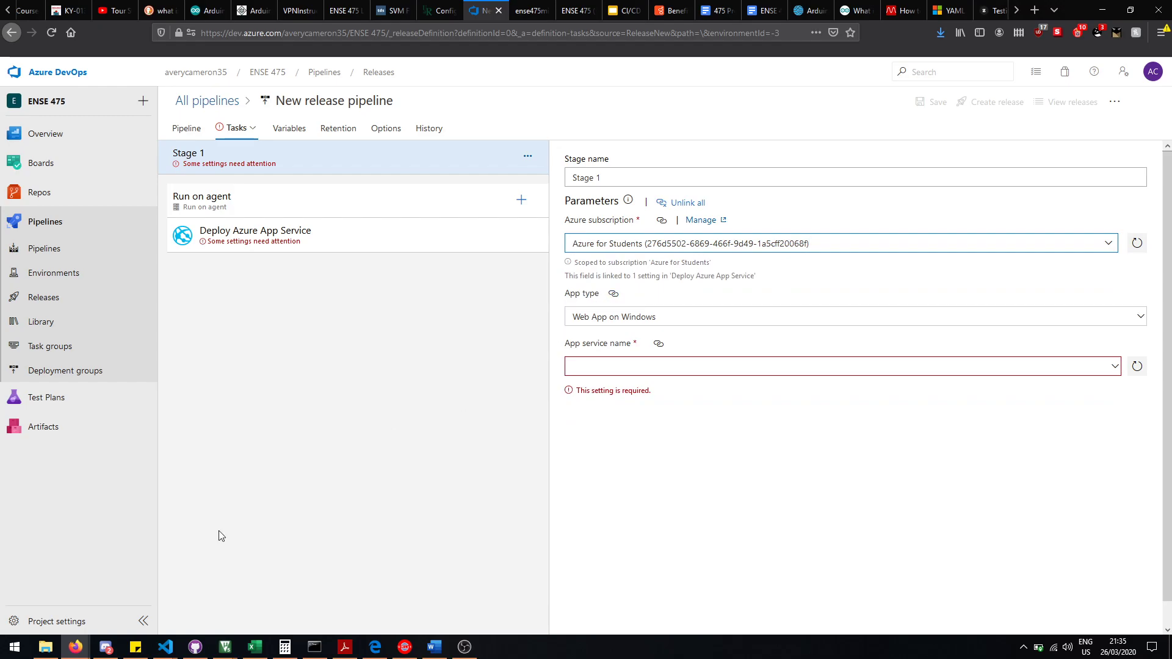
# Step: Switch to the mini-api project in Visual Studio Code, check the resource group in the App Service deployment output, and return to Azure DevOps
pyautogui.moveTo(182, 646)
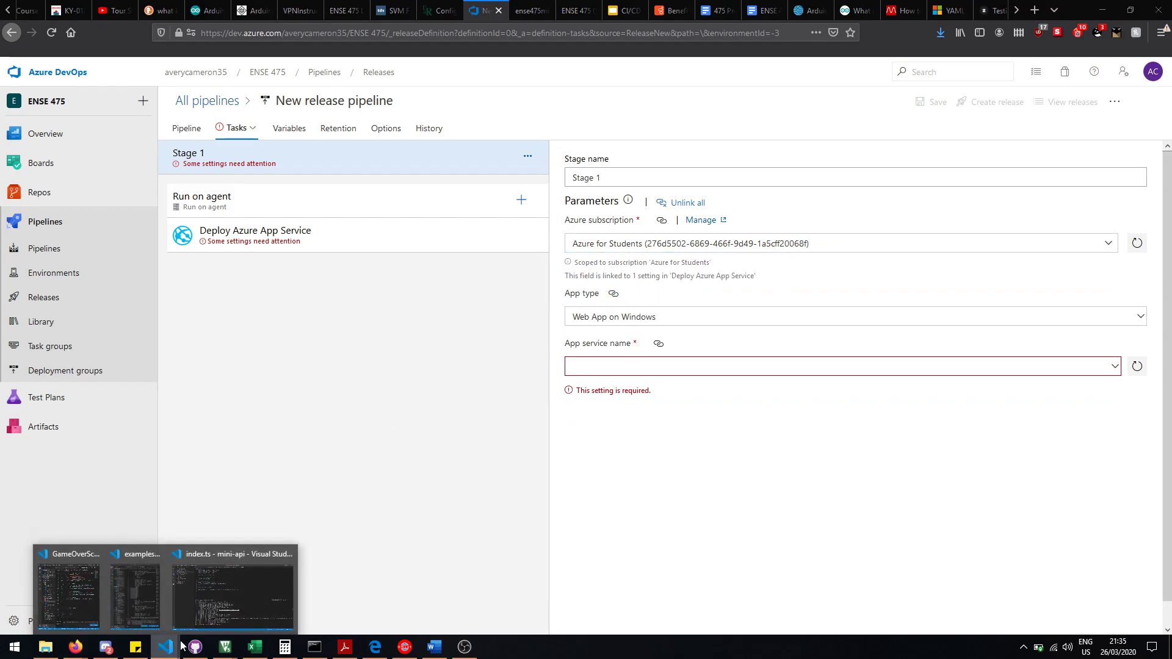
pyautogui.click(219, 592)
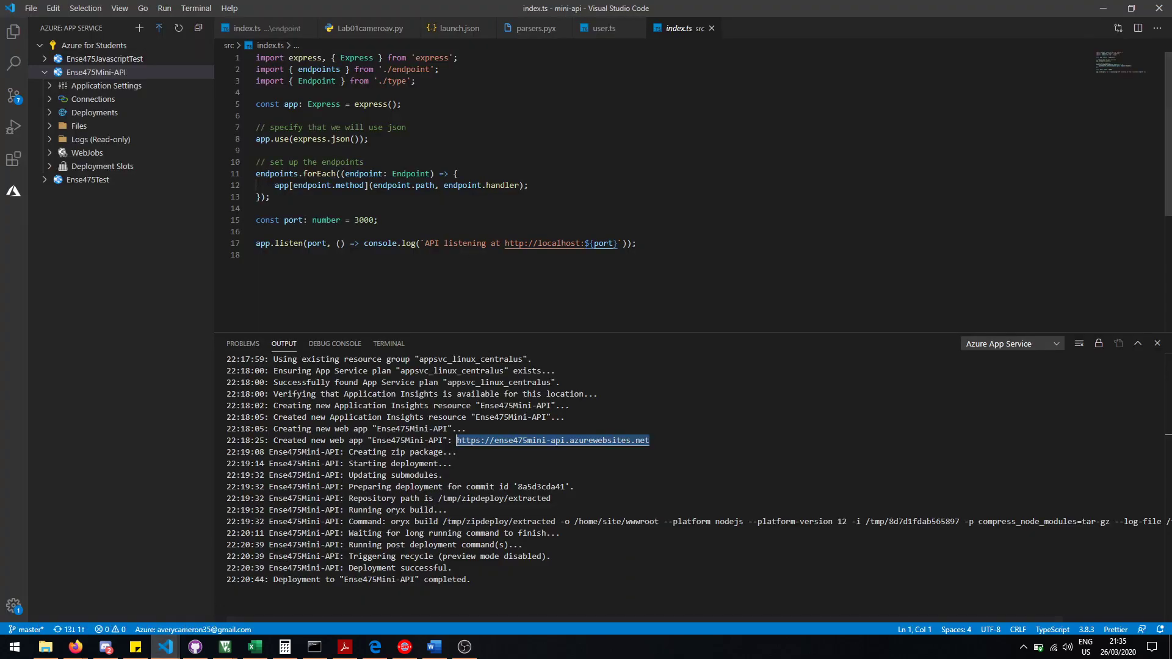
pyautogui.doubleClick(470, 359)
pyautogui.click(455, 173)
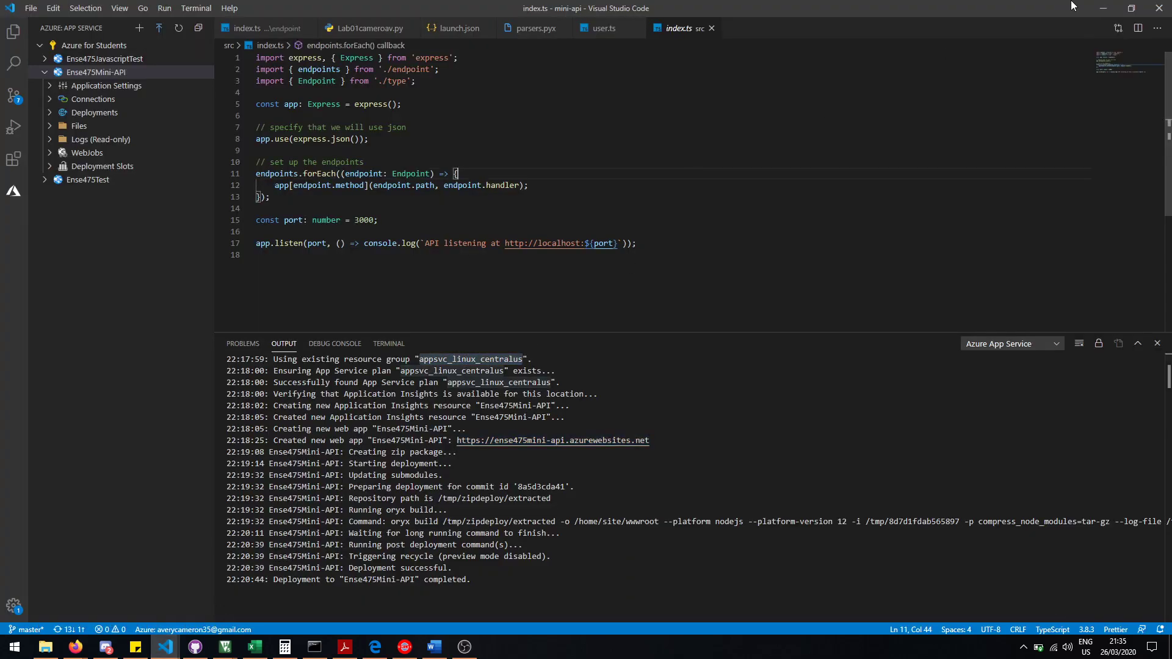
pyautogui.click(1103, 8)
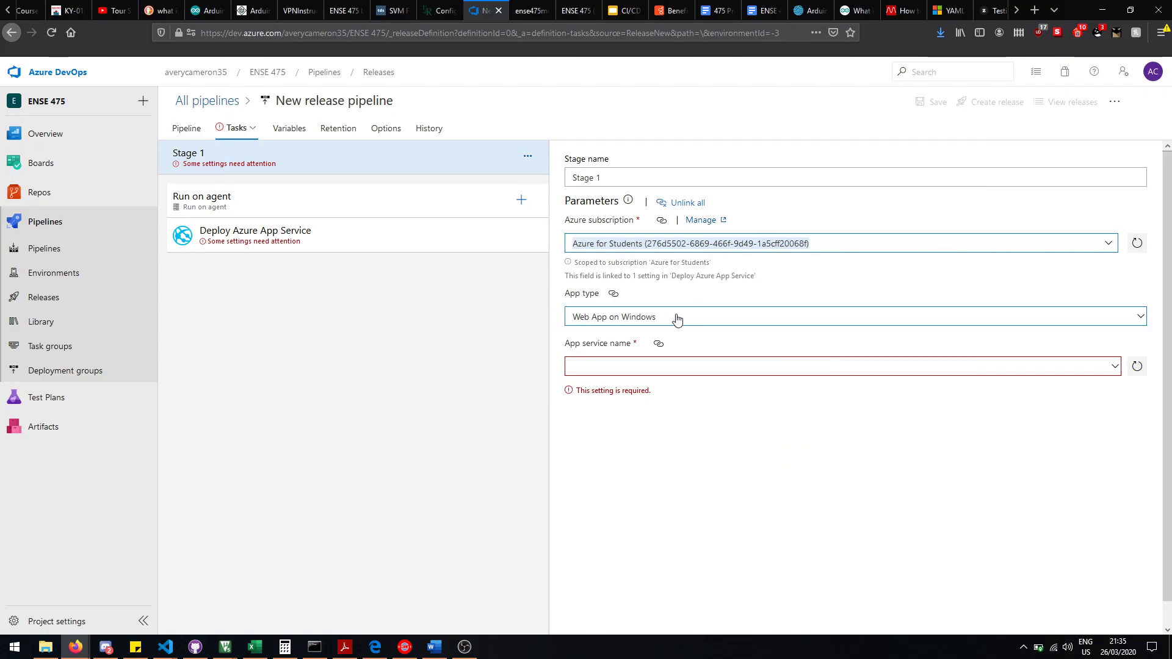
# Step: Set the stage's app type to Web App on Linux and its app service name to Ense475Mini-API
pyautogui.click(1113, 370)
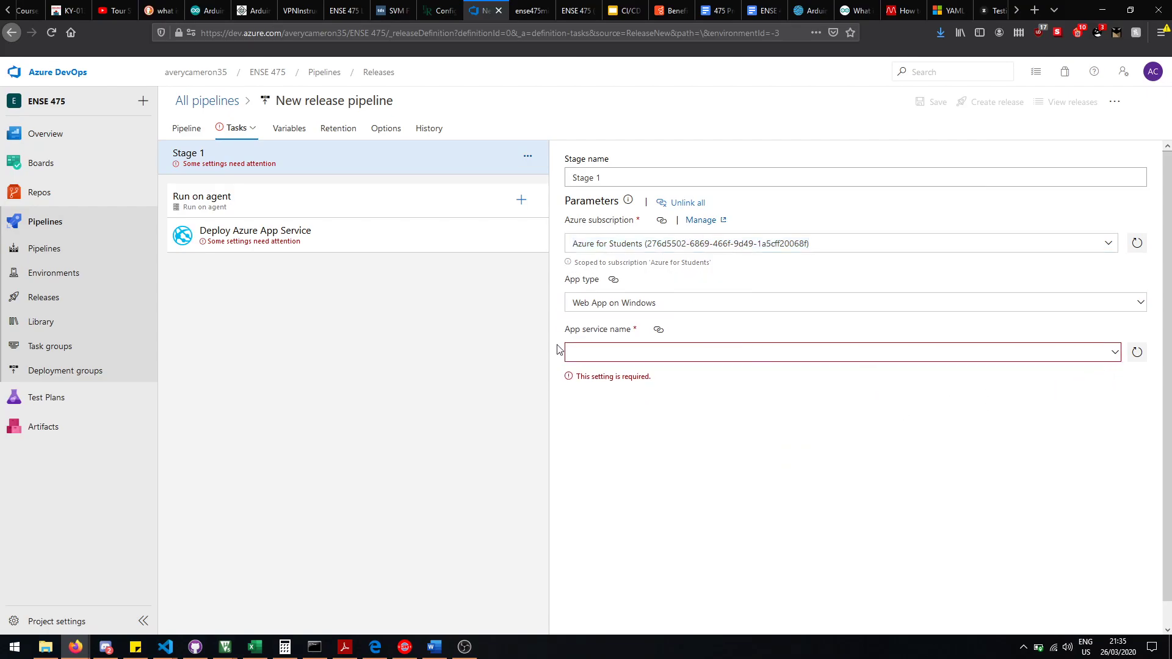
pyautogui.click(1139, 302)
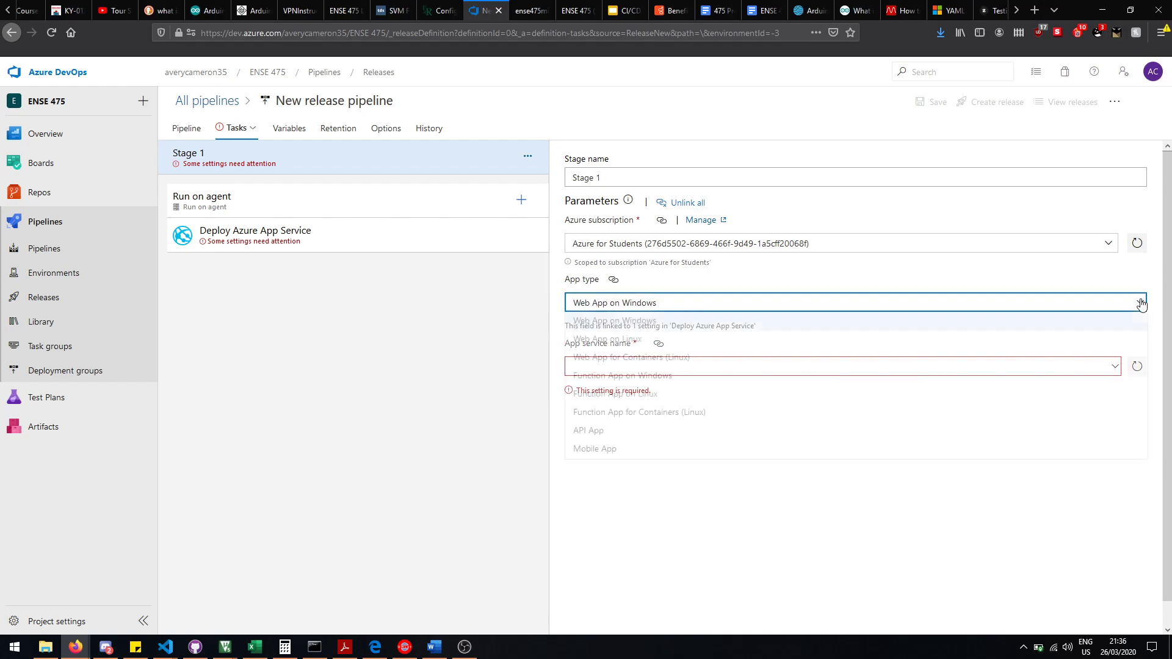
pyautogui.click(733, 341)
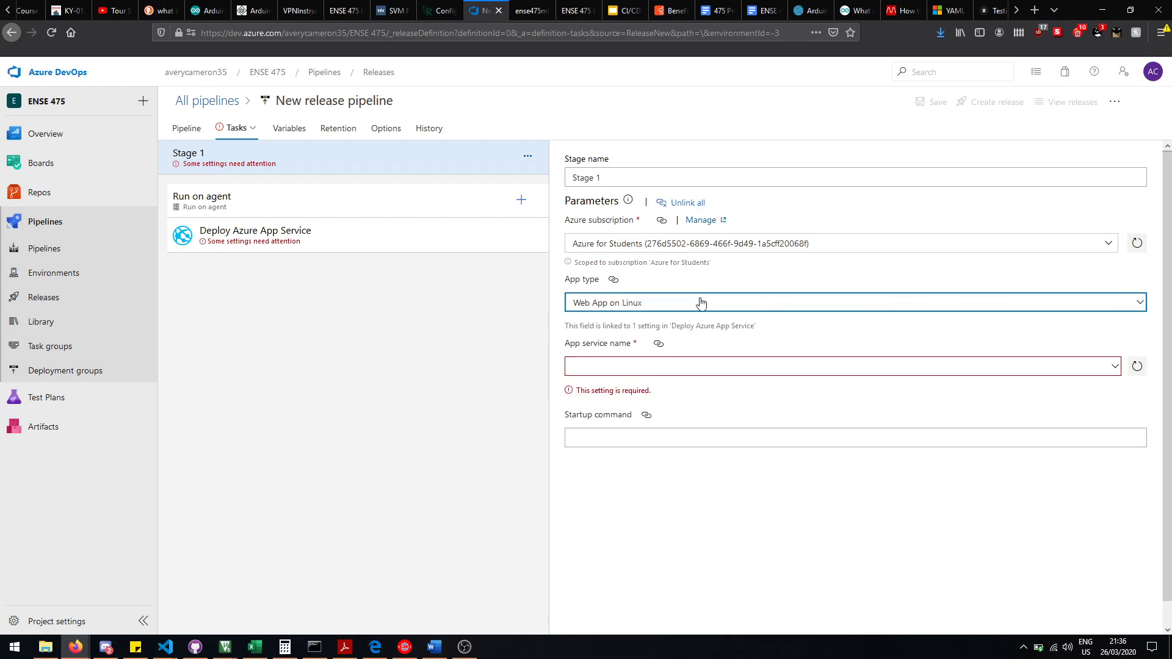
pyautogui.click(1118, 371)
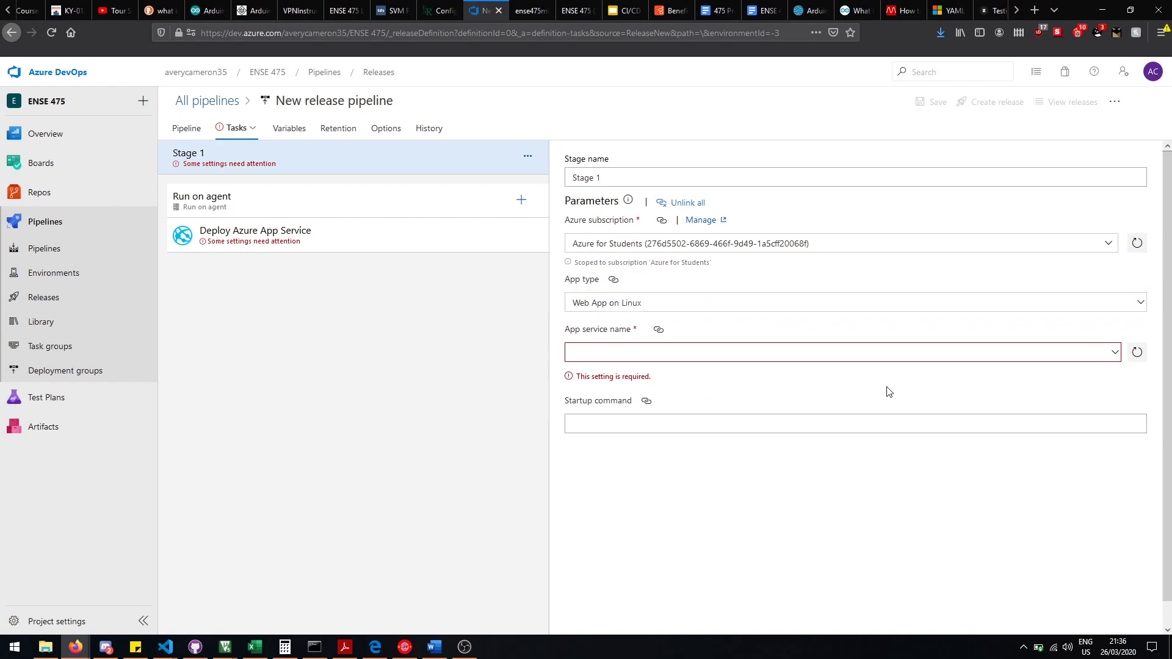
pyautogui.click(1111, 353)
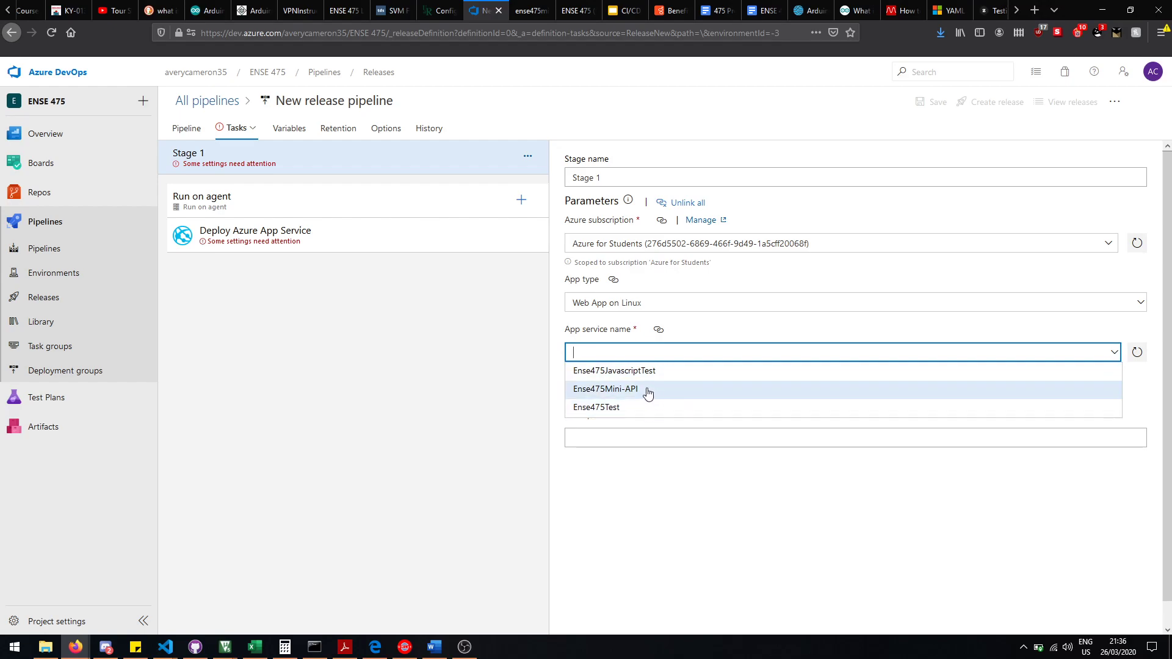
pyautogui.click(648, 392)
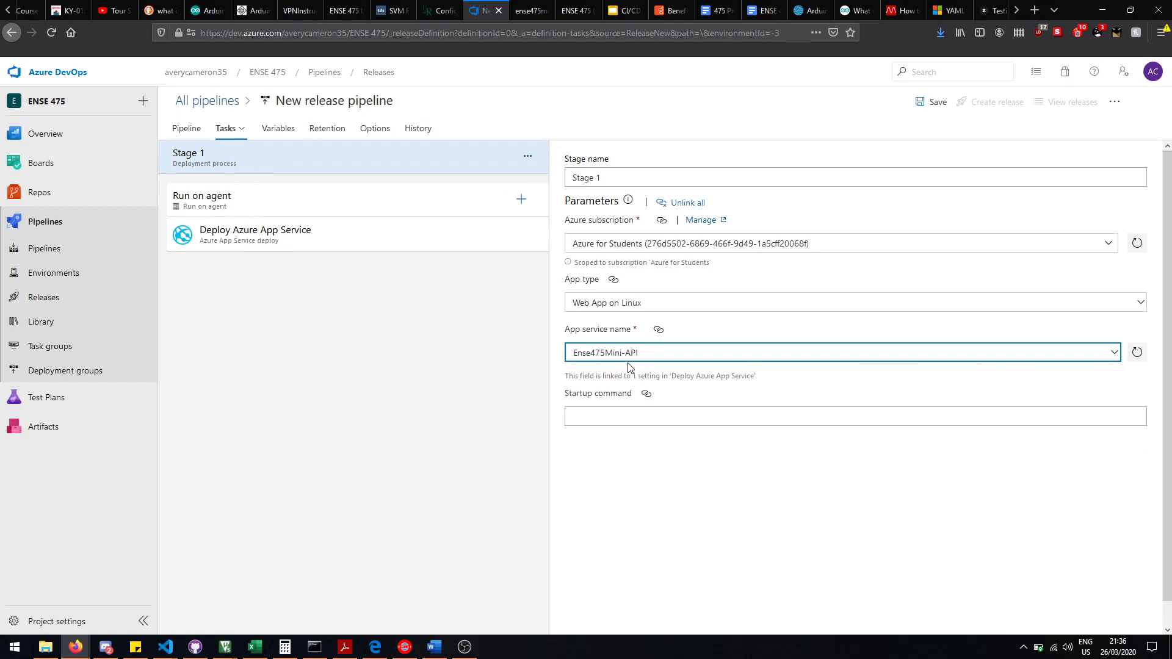
# Step: Return to the pipeline overview and rename Stage 1 as "Deploy to Production"
pyautogui.click(187, 129)
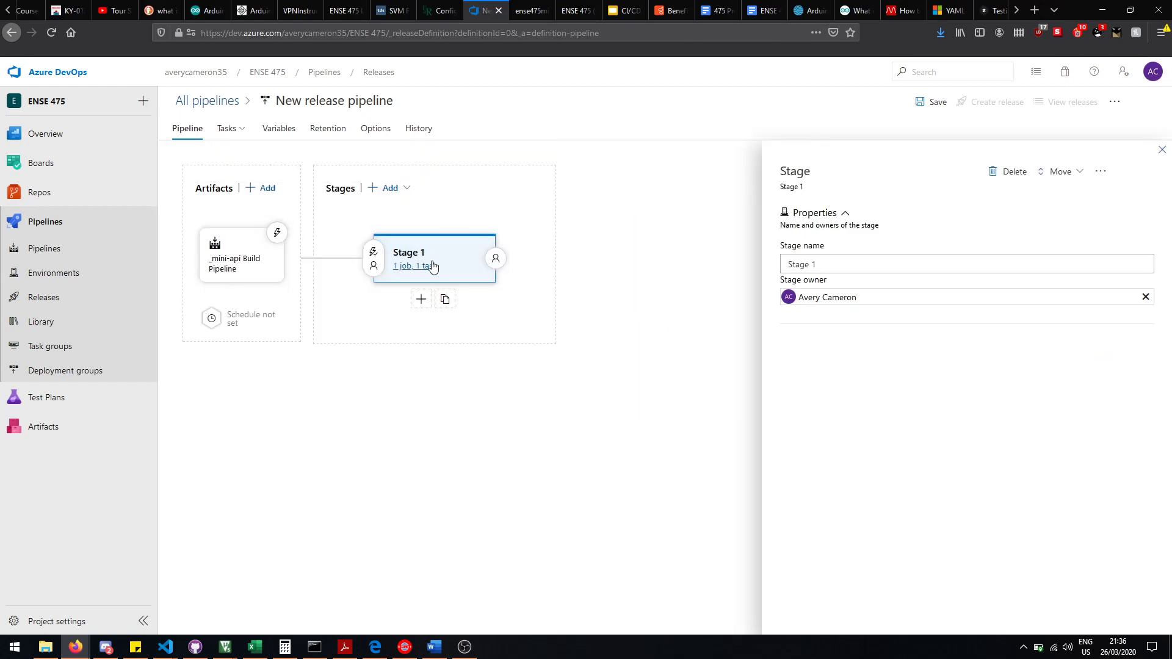
pyautogui.moveTo(853, 266); pyautogui.dragTo(653, 248)
pyautogui.write('Deploy to Production')
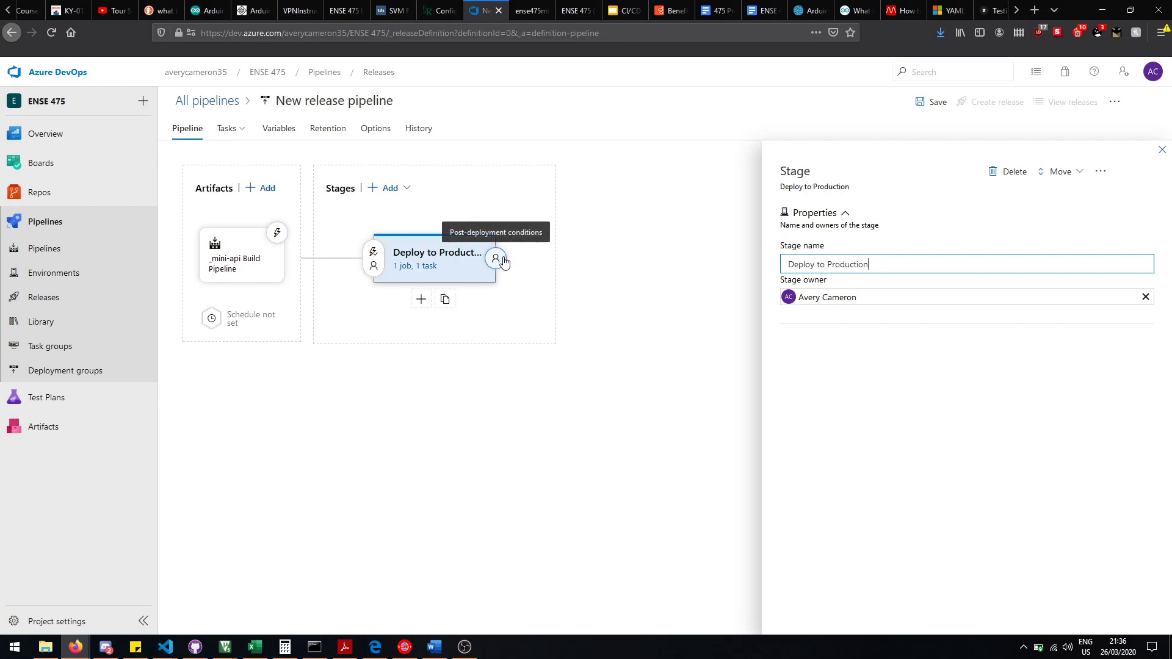
# Step: Set the Deploy to Production stage's pre-deployment trigger to Manual only and enable pre-deployment approvals with the stage owner as approver
pyautogui.click(374, 262)
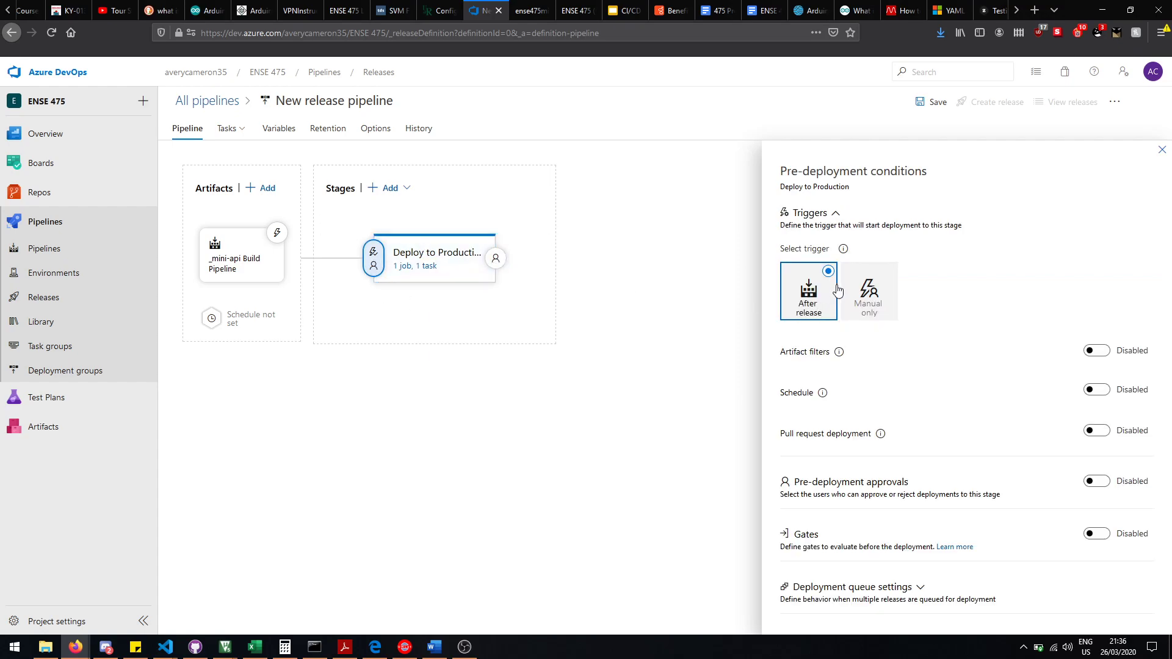
pyautogui.click(886, 317)
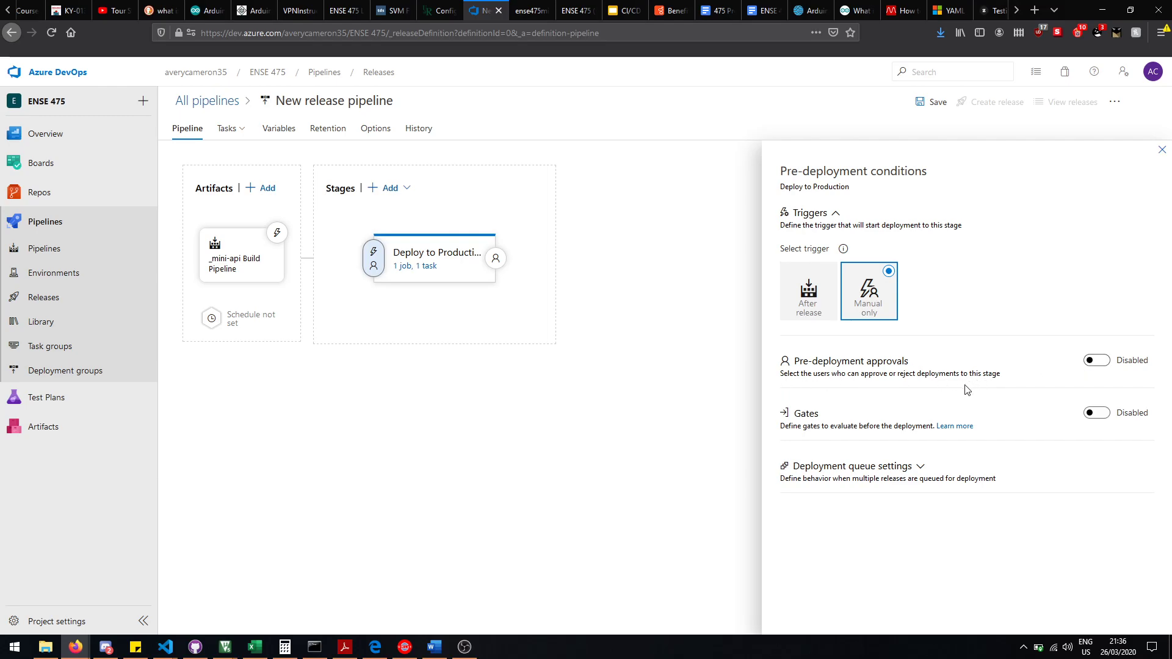
pyautogui.click(1097, 362)
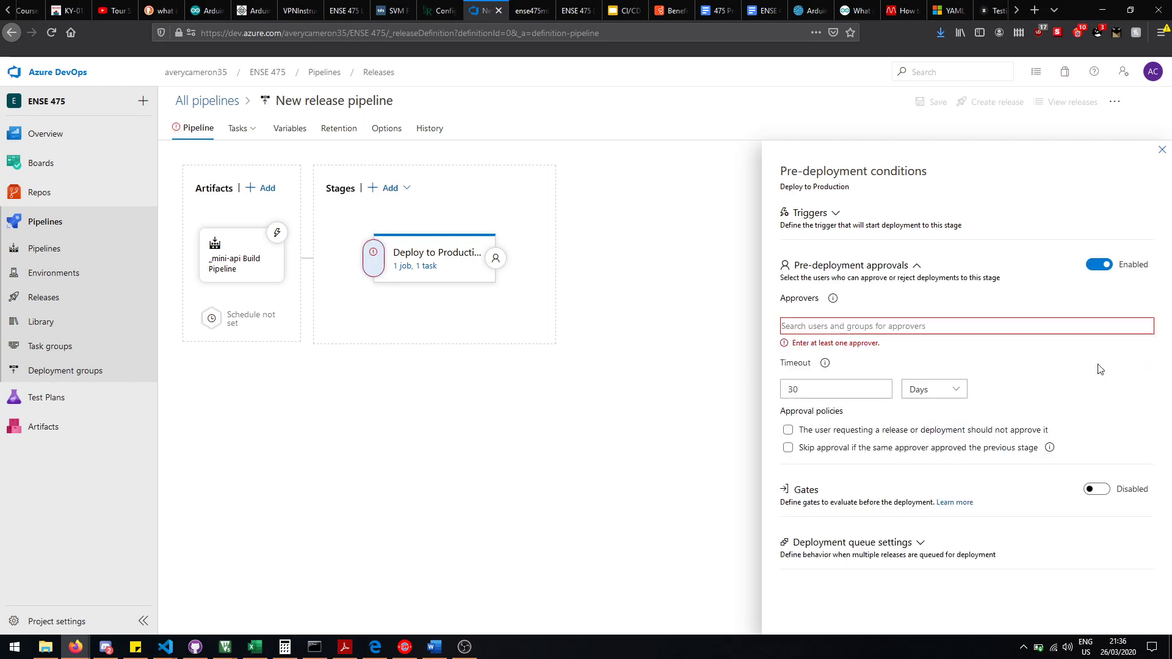
pyautogui.click(854, 328)
pyautogui.write('A')
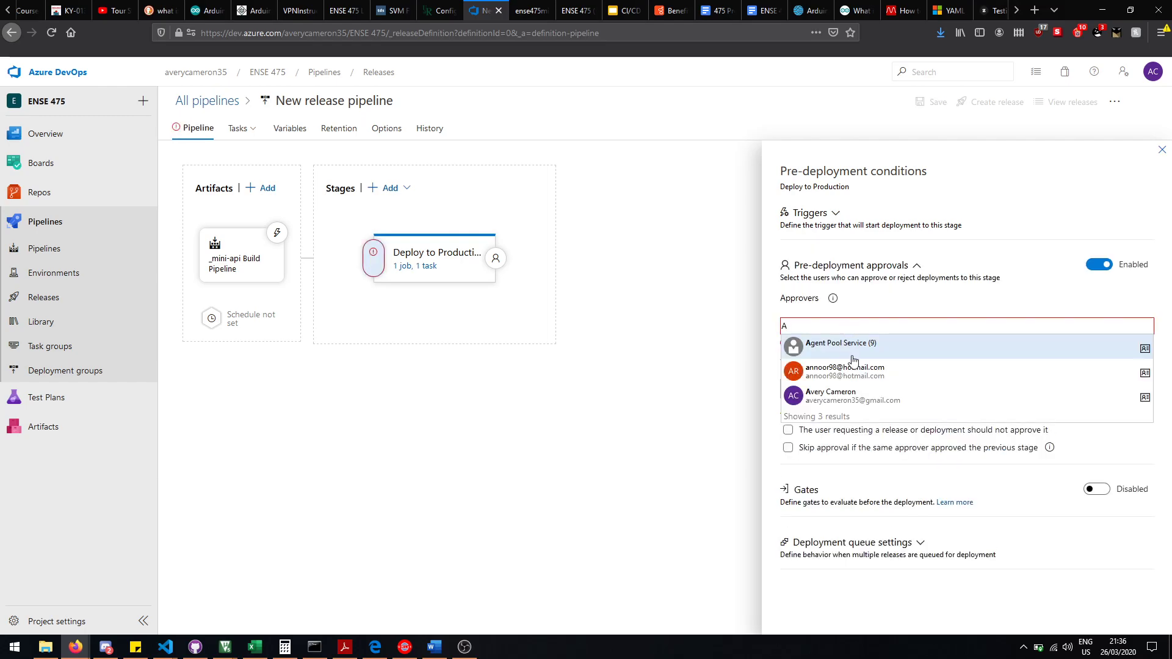
pyautogui.click(856, 396)
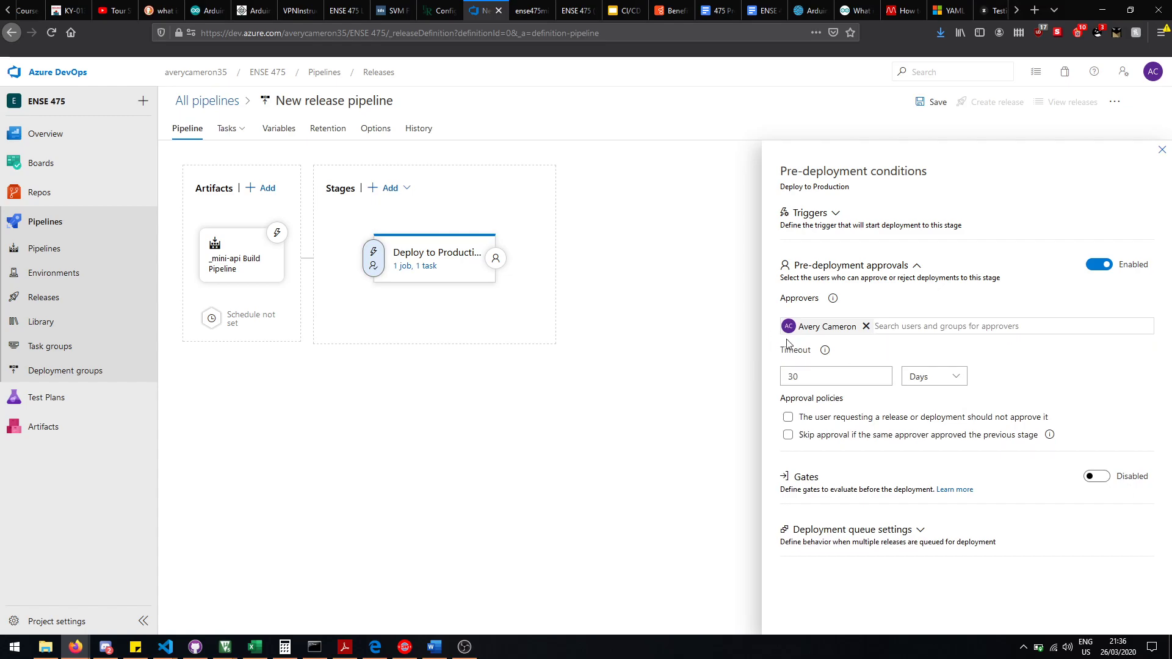
pyautogui.doubleClick(850, 377)
pyautogui.click(835, 214)
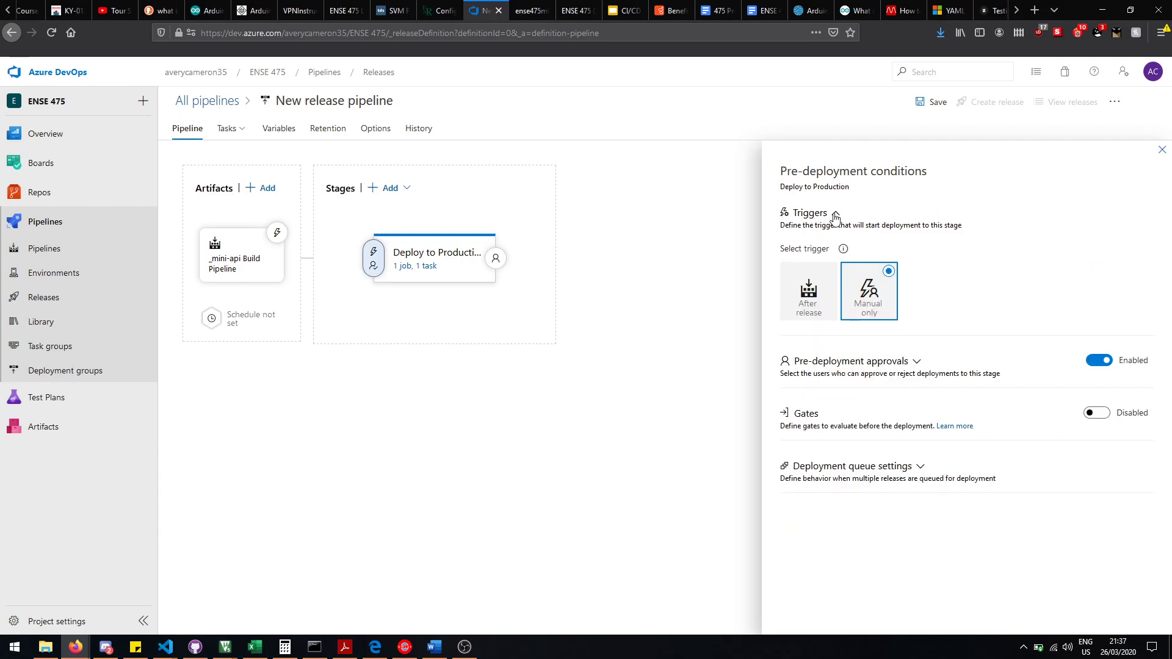
# Step: Collapse the trigger settings and close the Deploy to Production stage's pre-deployment conditions
pyautogui.click(835, 213)
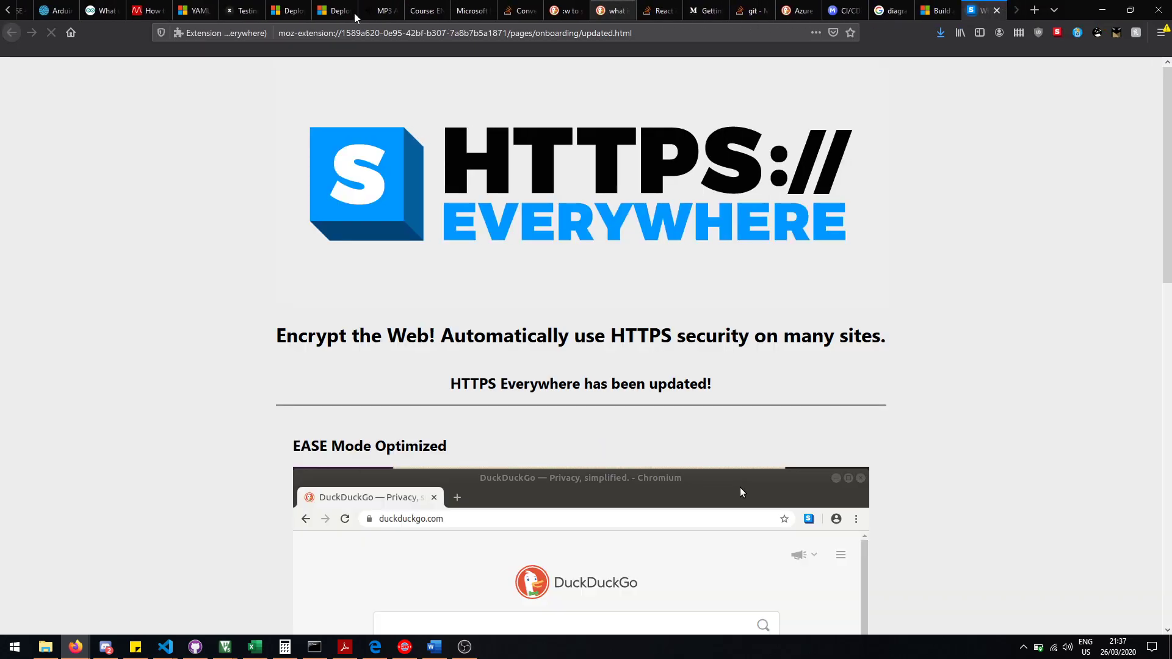
pyautogui.scroll(5, 371, 10)
pyautogui.click(290, 10)
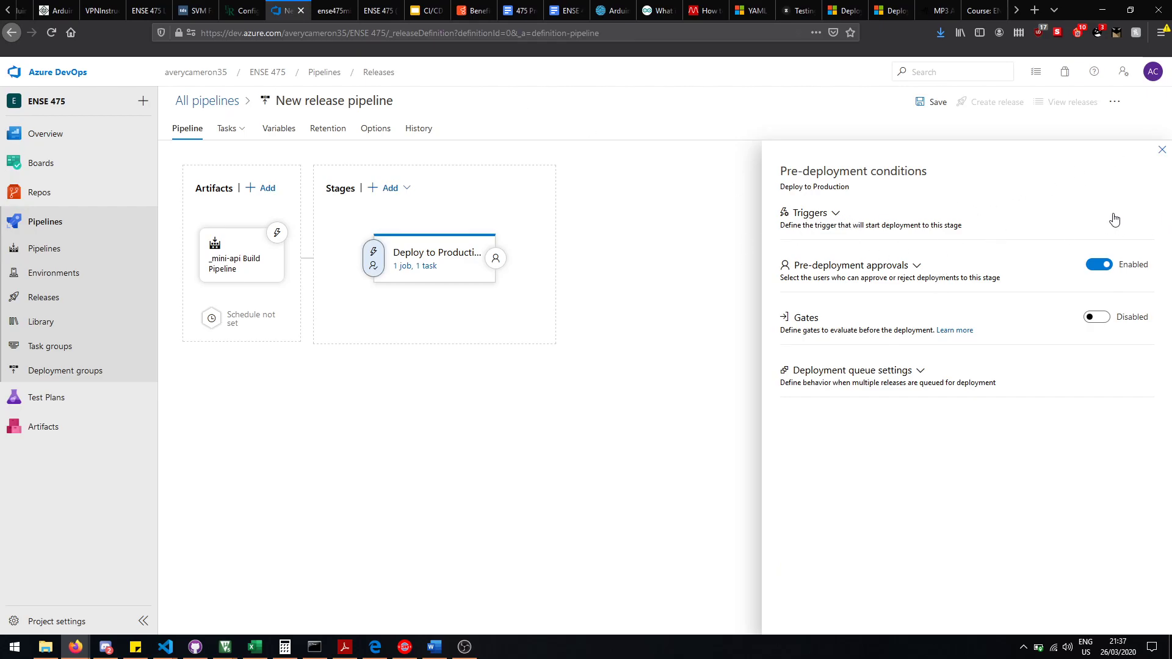
pyautogui.click(1162, 150)
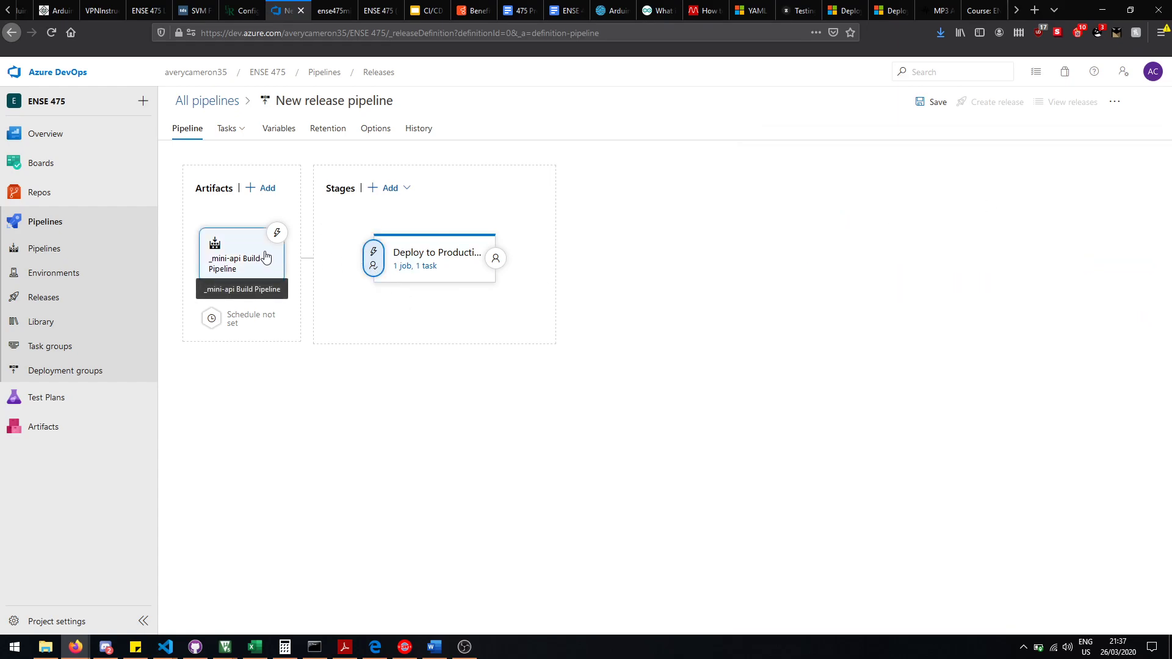
# Step: Enable the continuous deployment trigger on the _mini-api Build Pipeline artifact and read the help on build branch filters
pyautogui.click(277, 232)
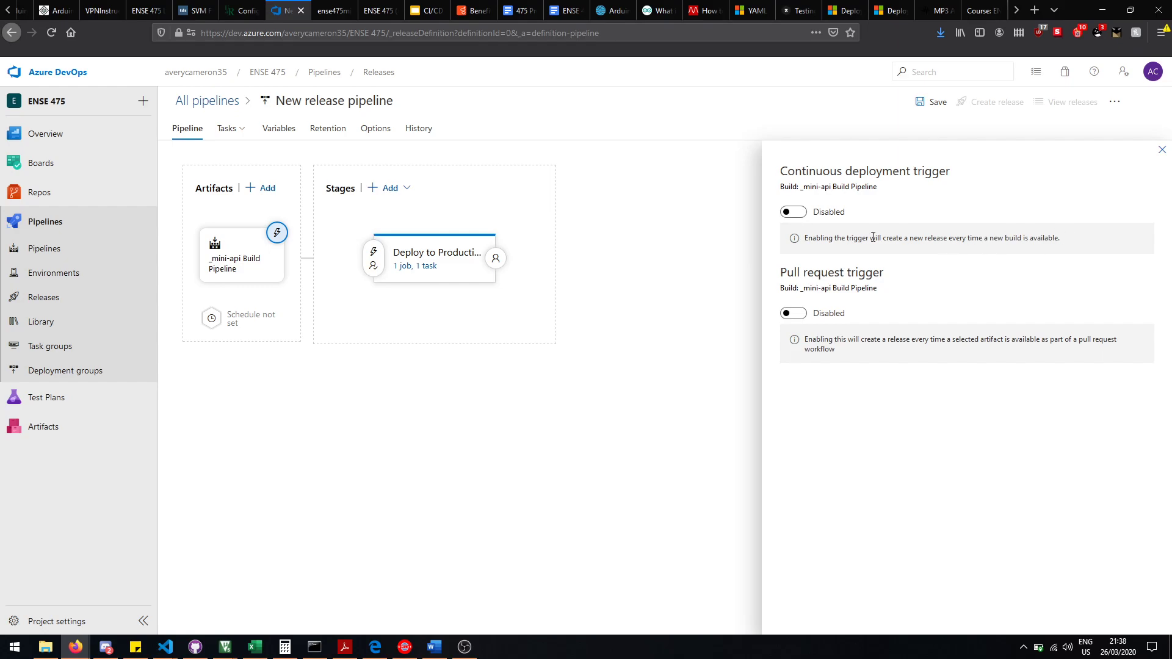
pyautogui.click(794, 212)
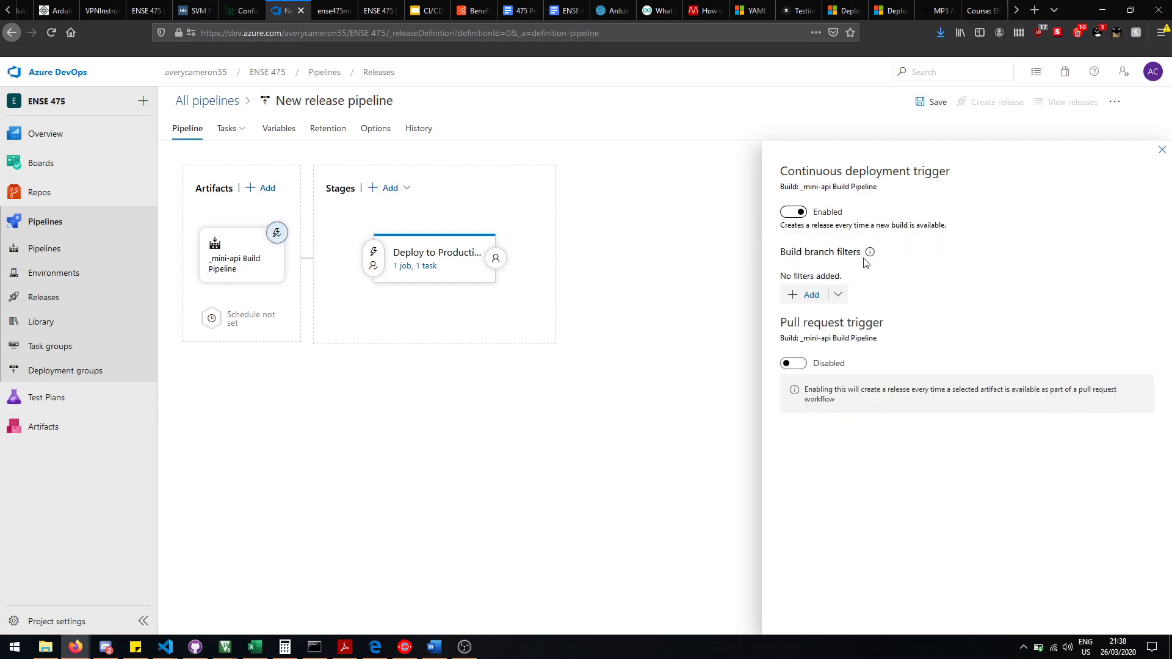
pyautogui.click(837, 299)
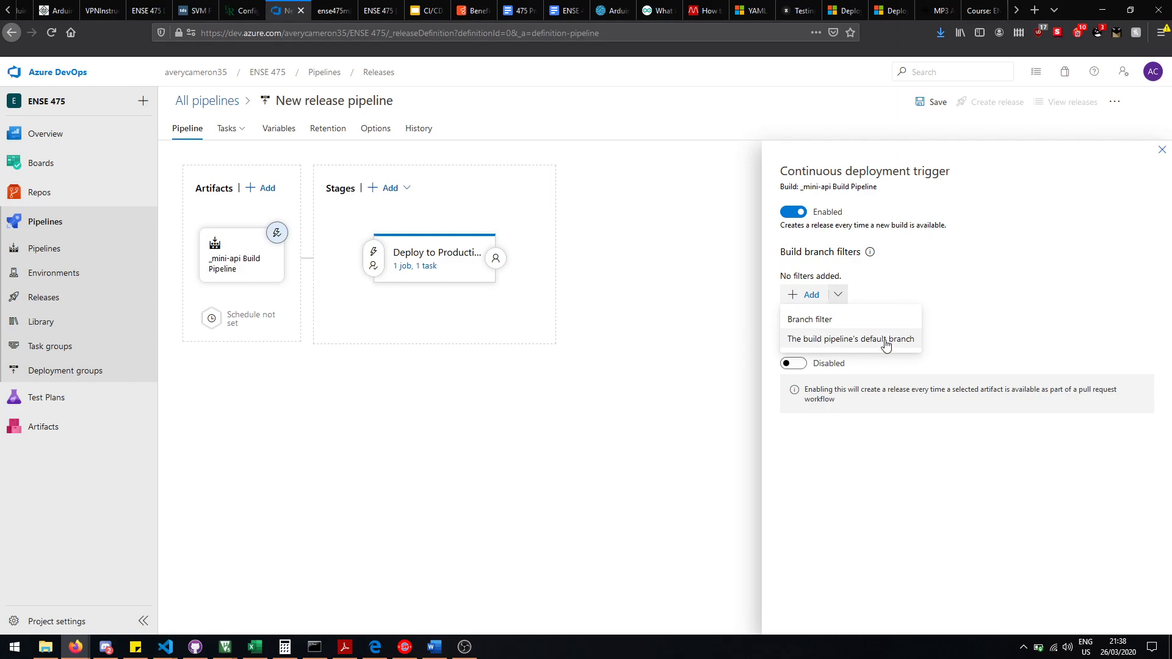
pyautogui.click(962, 274)
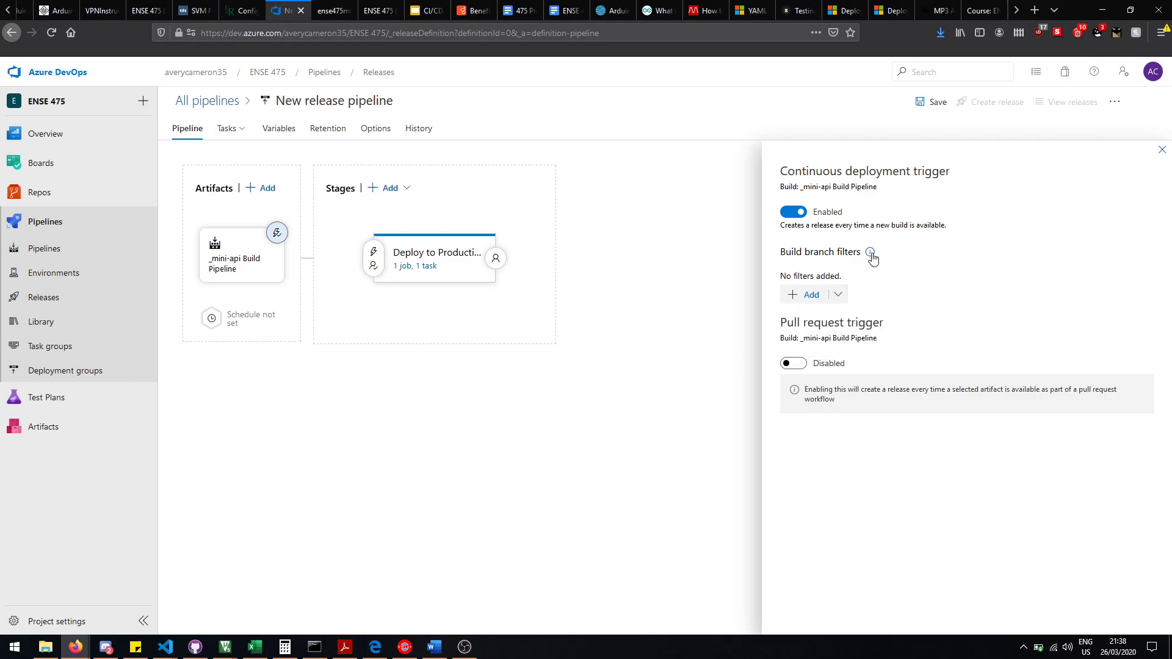
pyautogui.moveTo(871, 259)
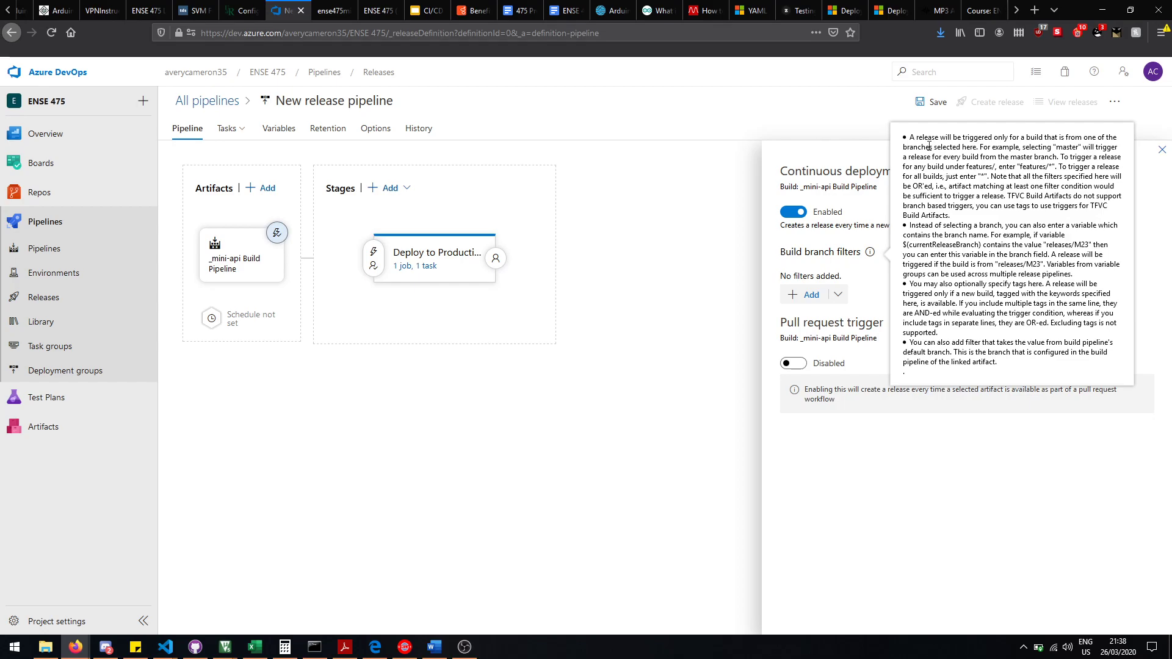
pyautogui.moveTo(913, 148); pyautogui.dragTo(1013, 221)
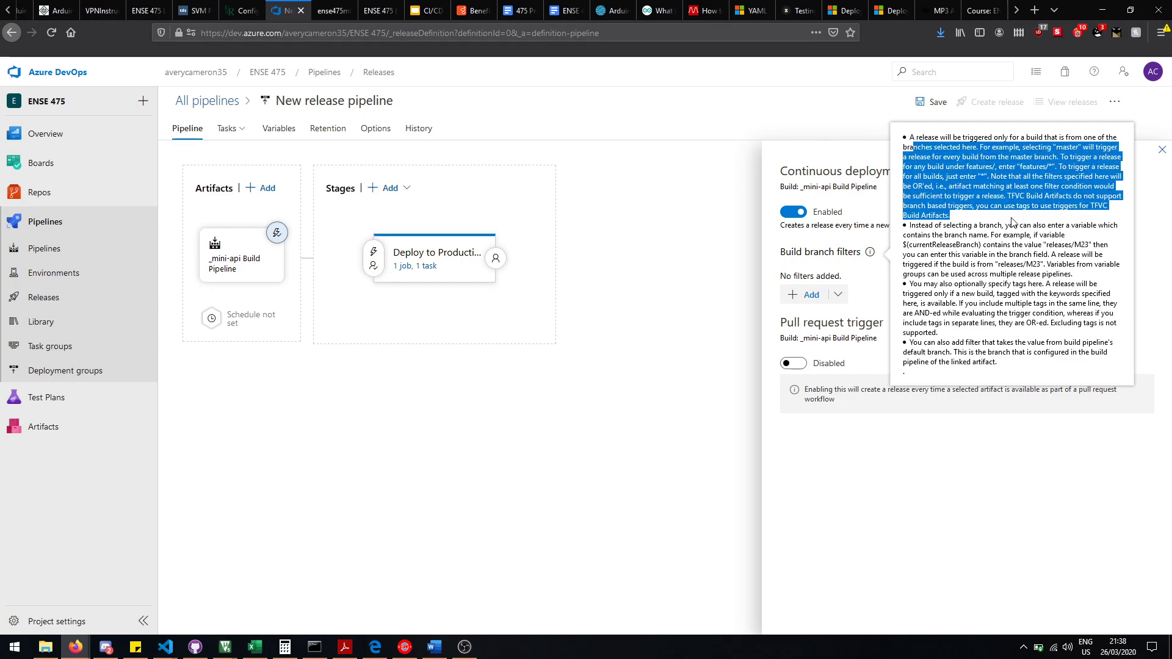
pyautogui.click(1012, 222)
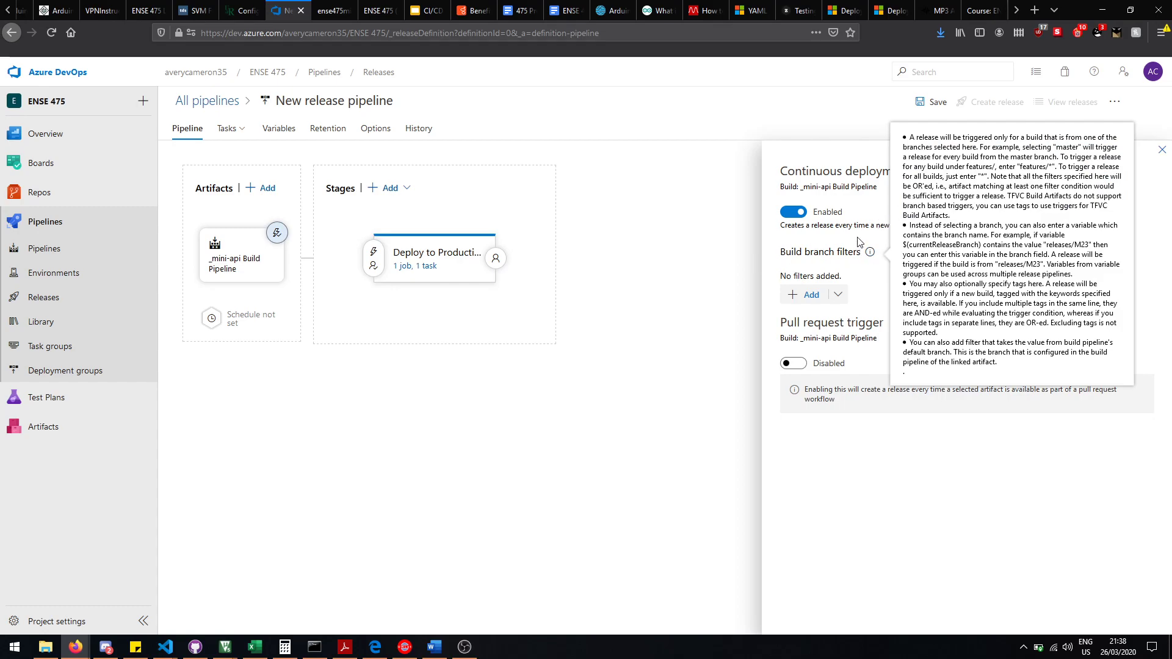
# Step: Try enabling the scheduled release trigger to view its day and time options, and turn it off again
pyautogui.click(212, 318)
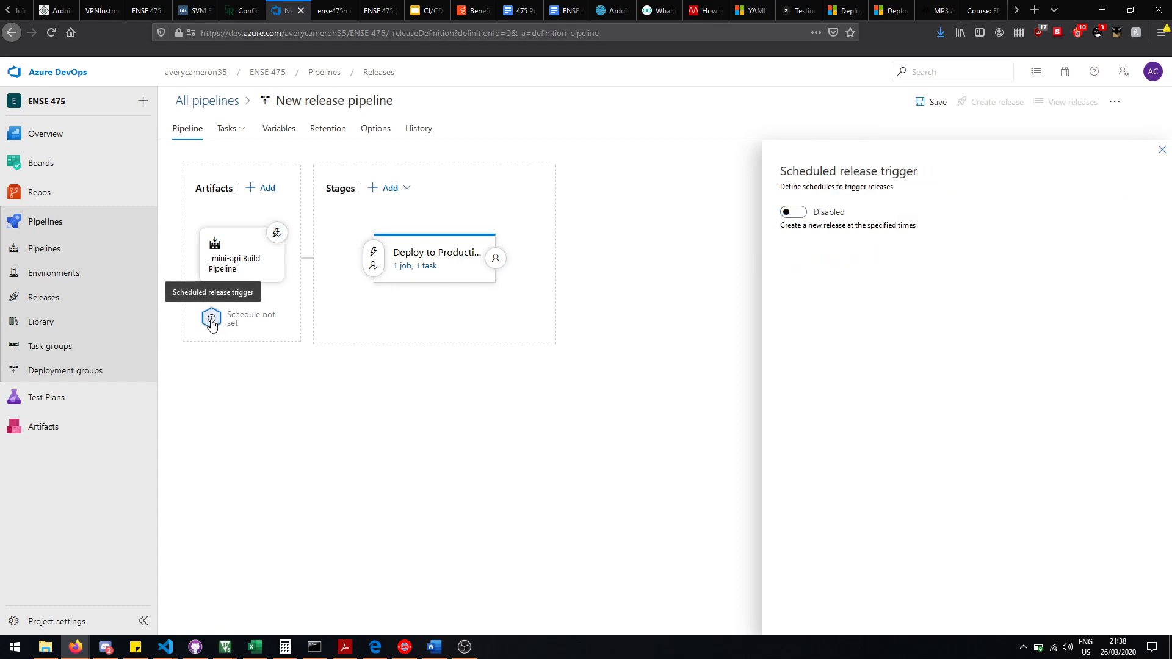
pyautogui.click(795, 212)
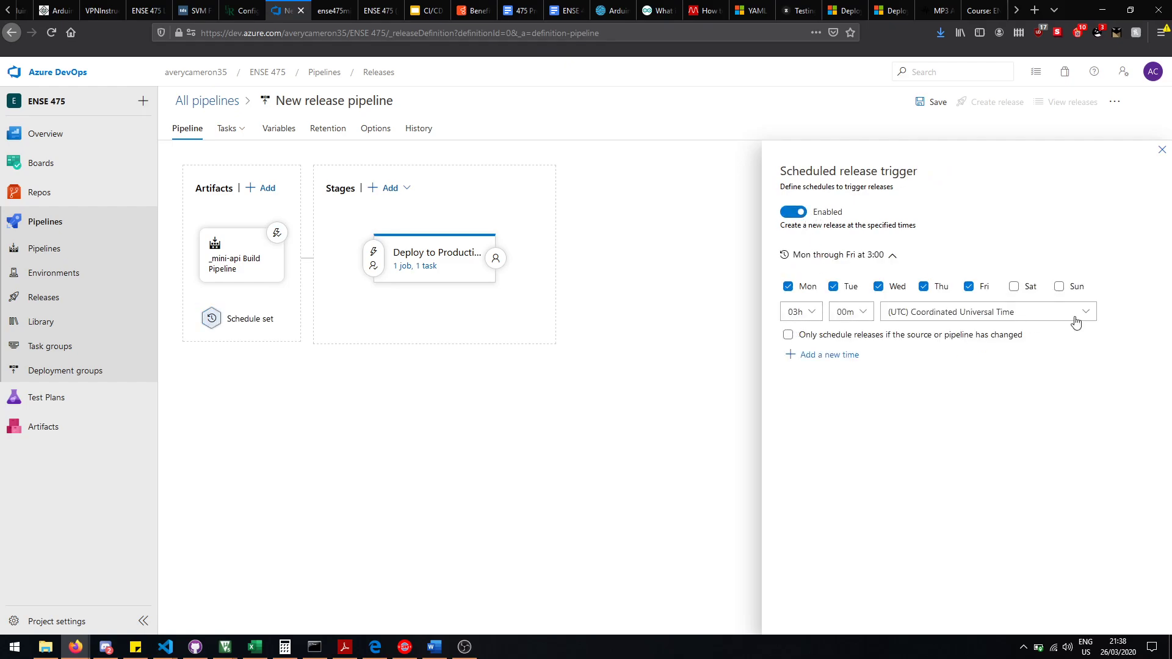
pyautogui.click(800, 214)
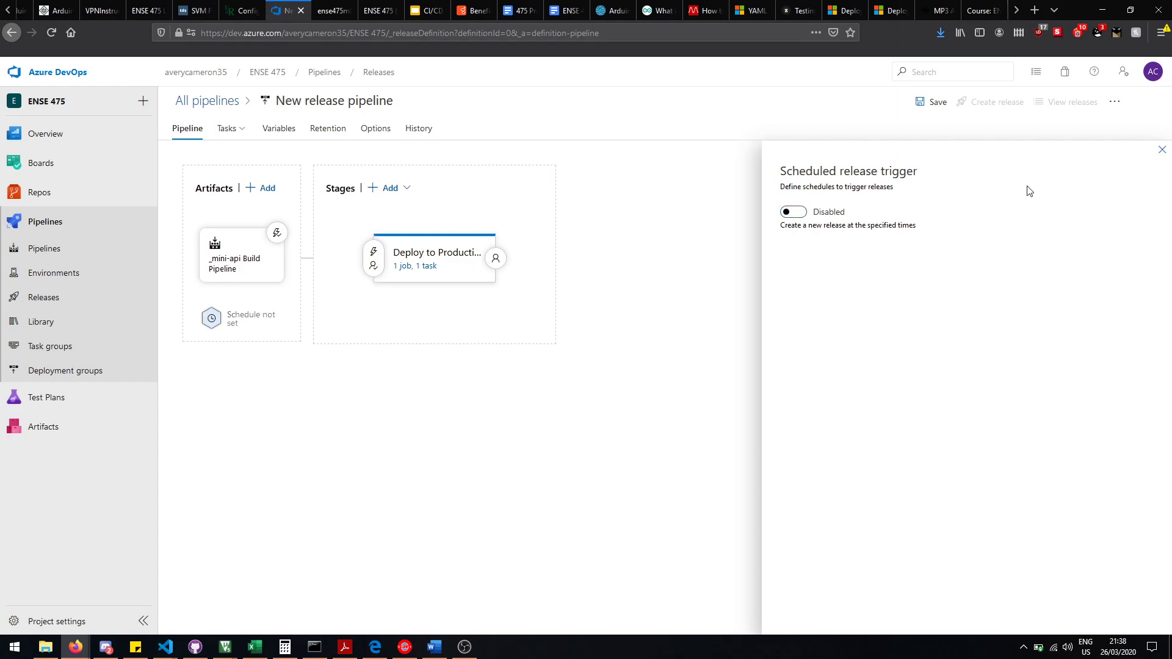
pyautogui.click(1163, 149)
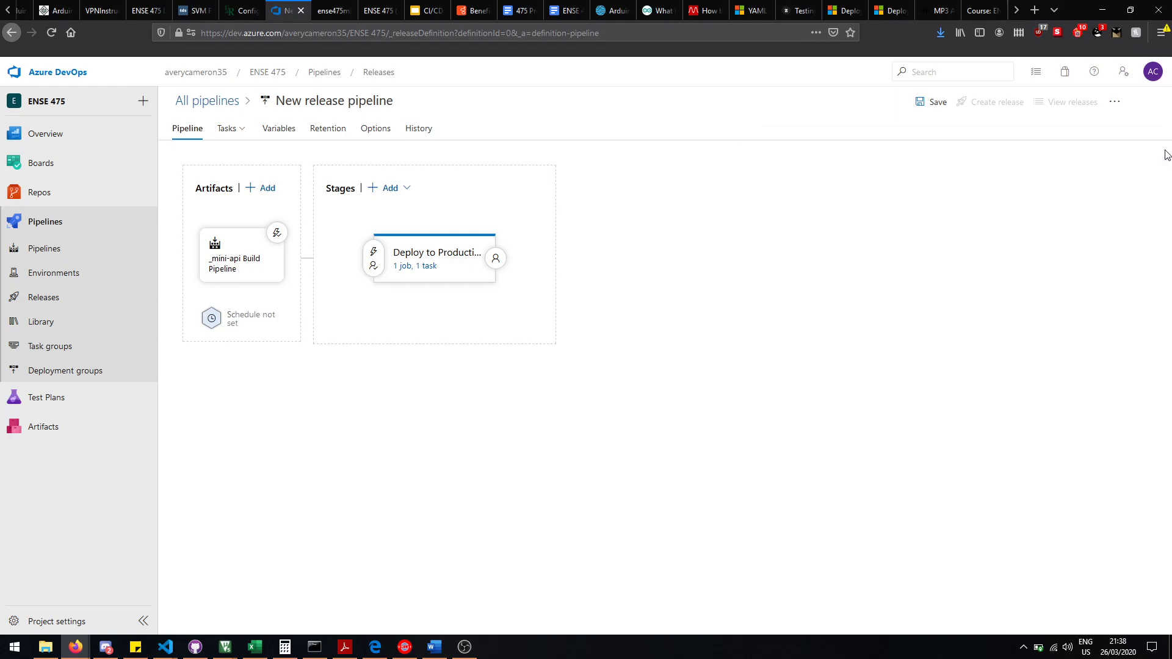
# Step: Rename the release pipeline as "Mini API Release Pipeline" and save it in the root folder without a comment
pyautogui.rightClick(275, 259)
pyautogui.click(784, 378)
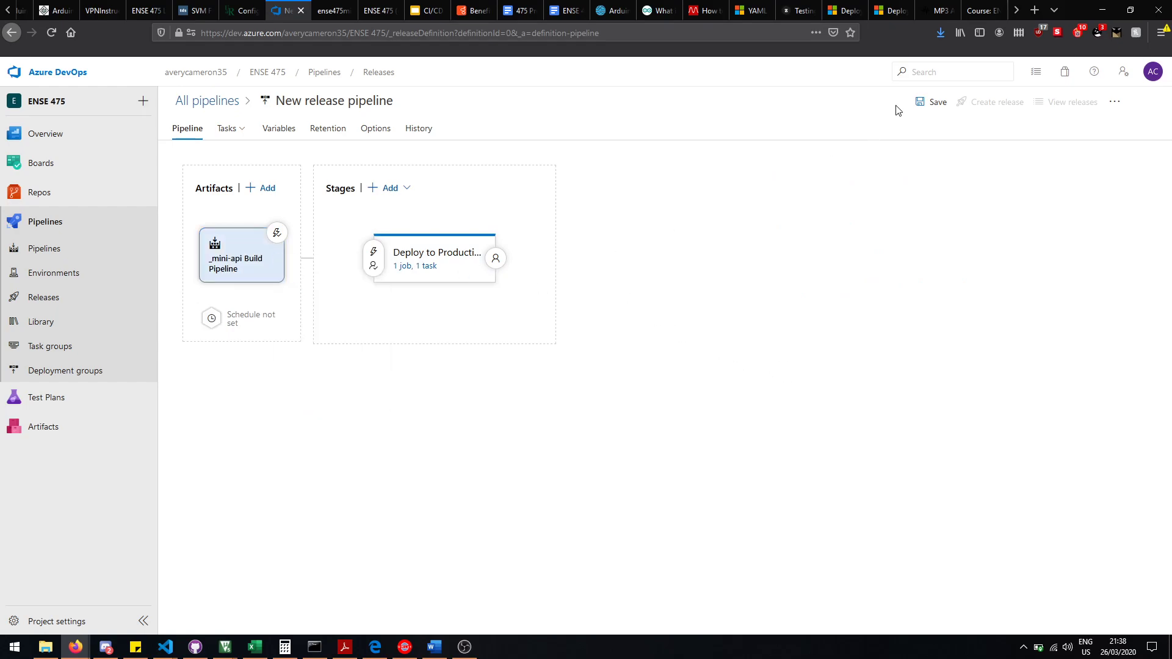
pyautogui.click(388, 99)
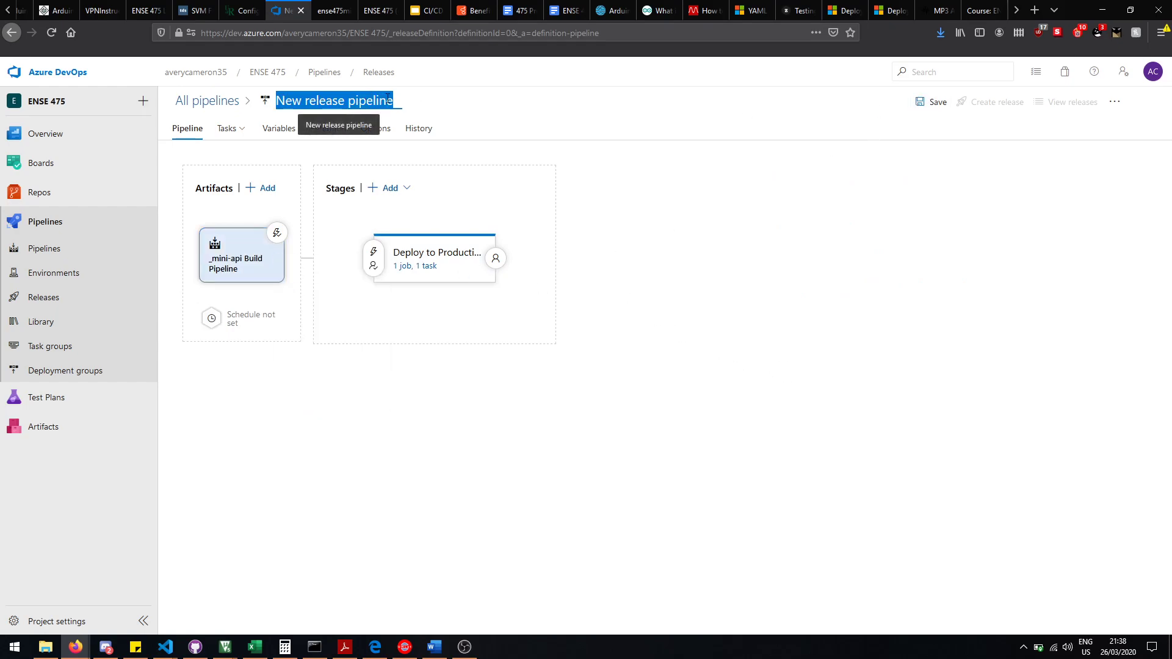
pyautogui.write('Mini ')
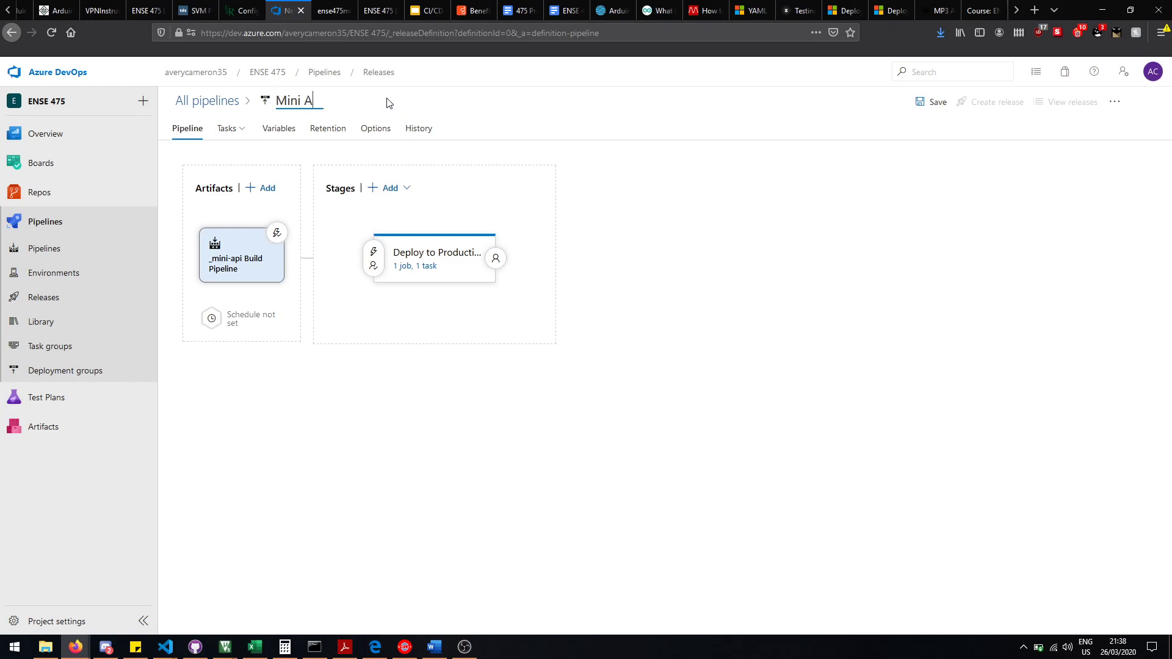
pyautogui.write('API Release Pipe')
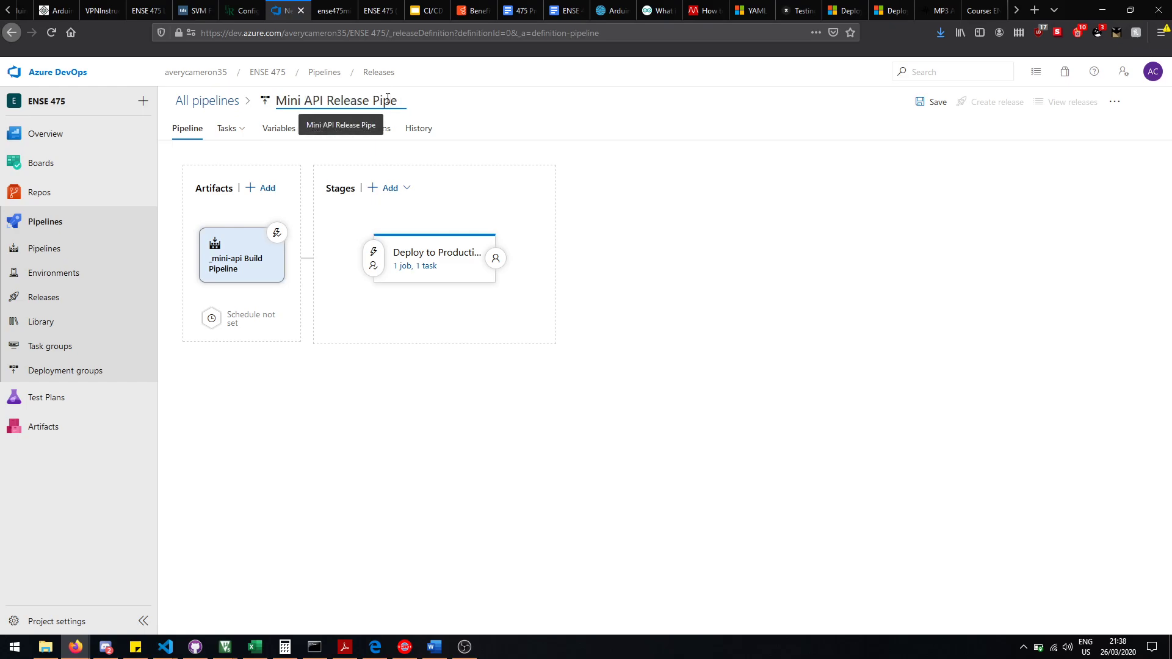
pyautogui.write('line')
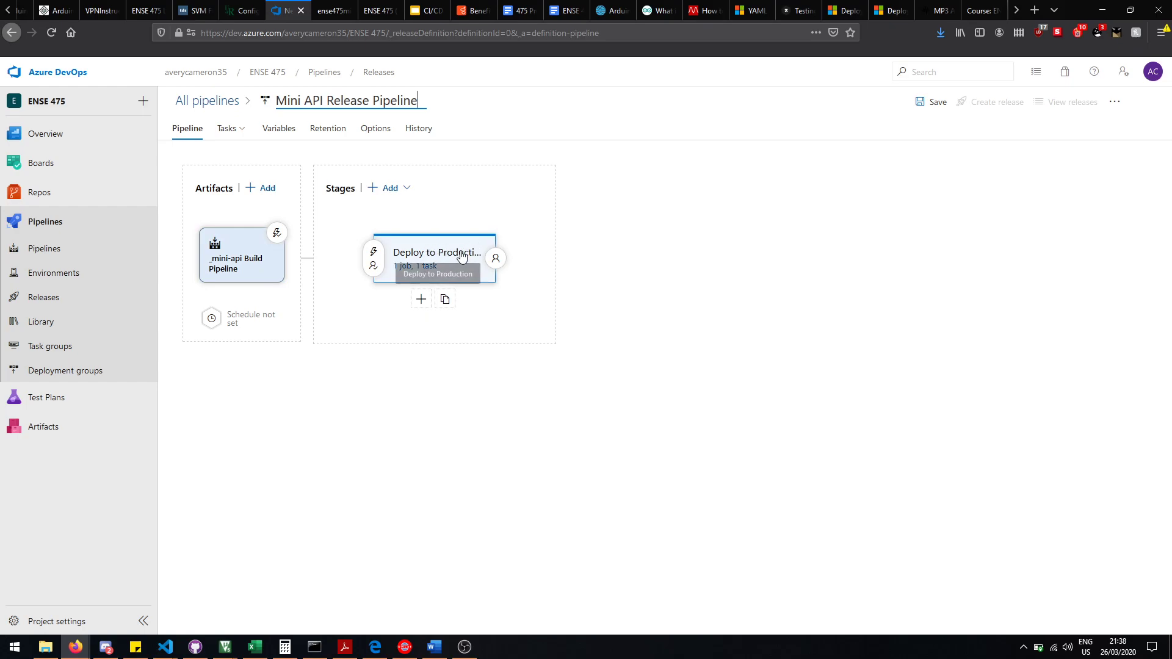
pyautogui.click(939, 103)
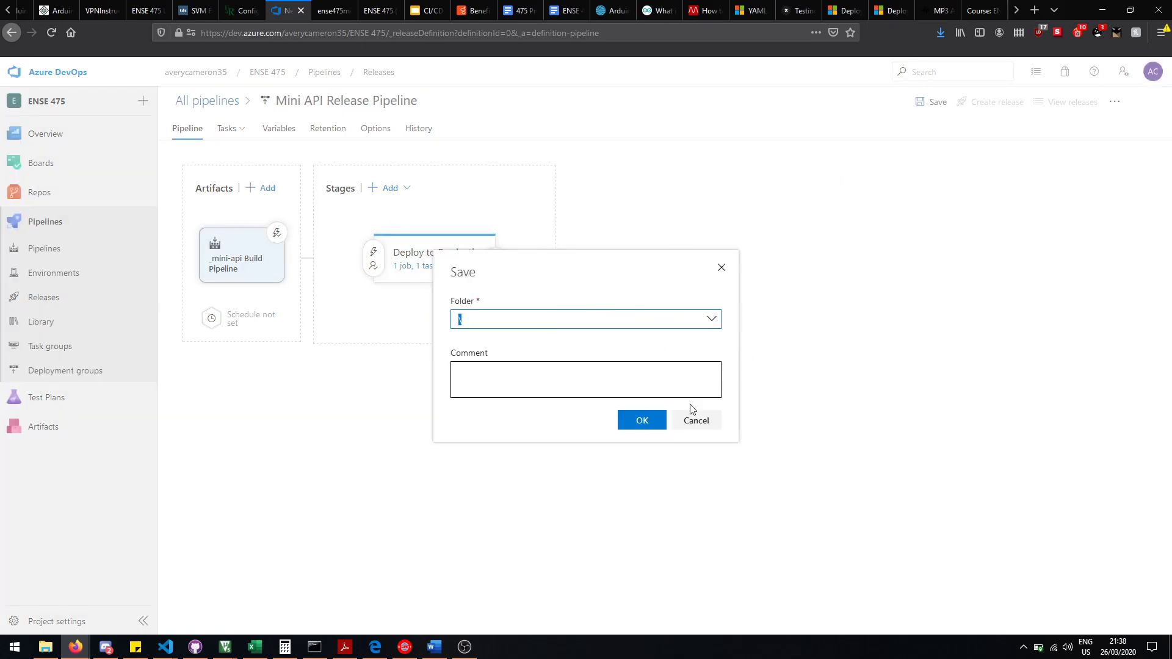
pyautogui.click(642, 420)
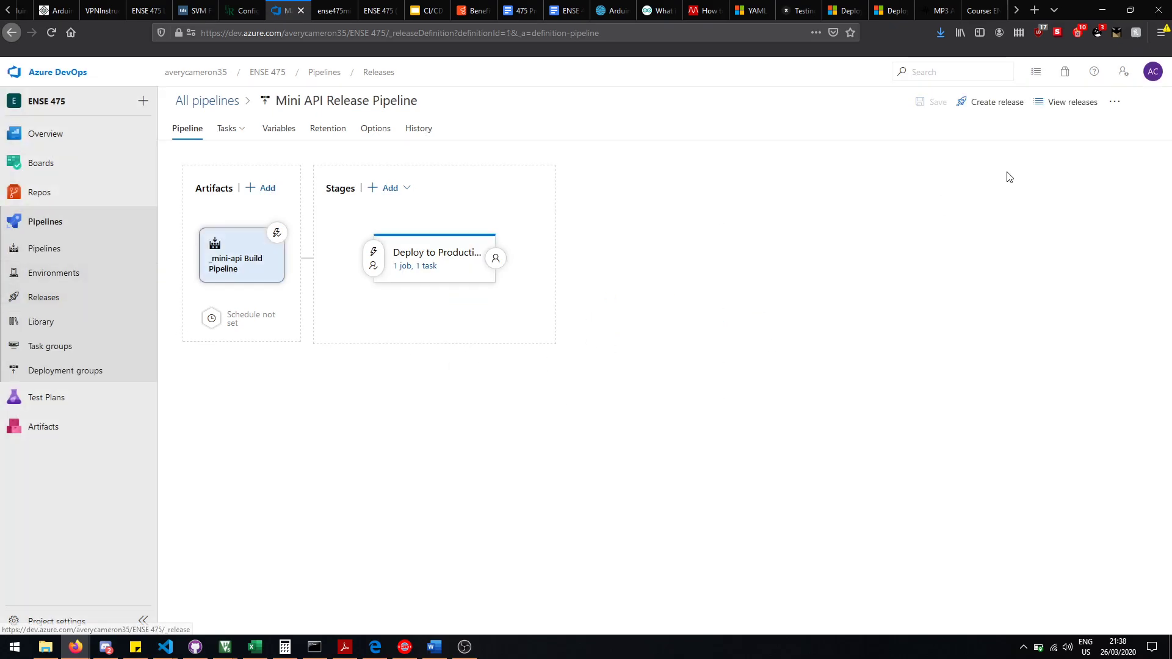
# Step: Create a release from _mini-api build 20200327.12, open its summary page, and dismiss the introduction
pyautogui.click(986, 105)
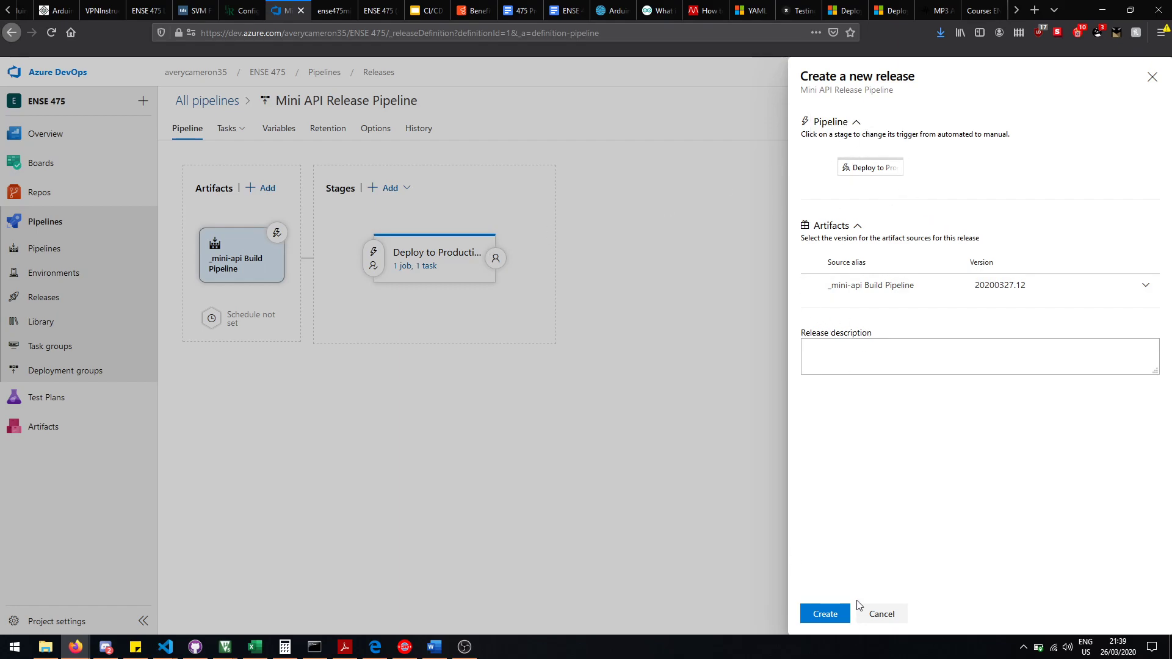
pyautogui.click(835, 613)
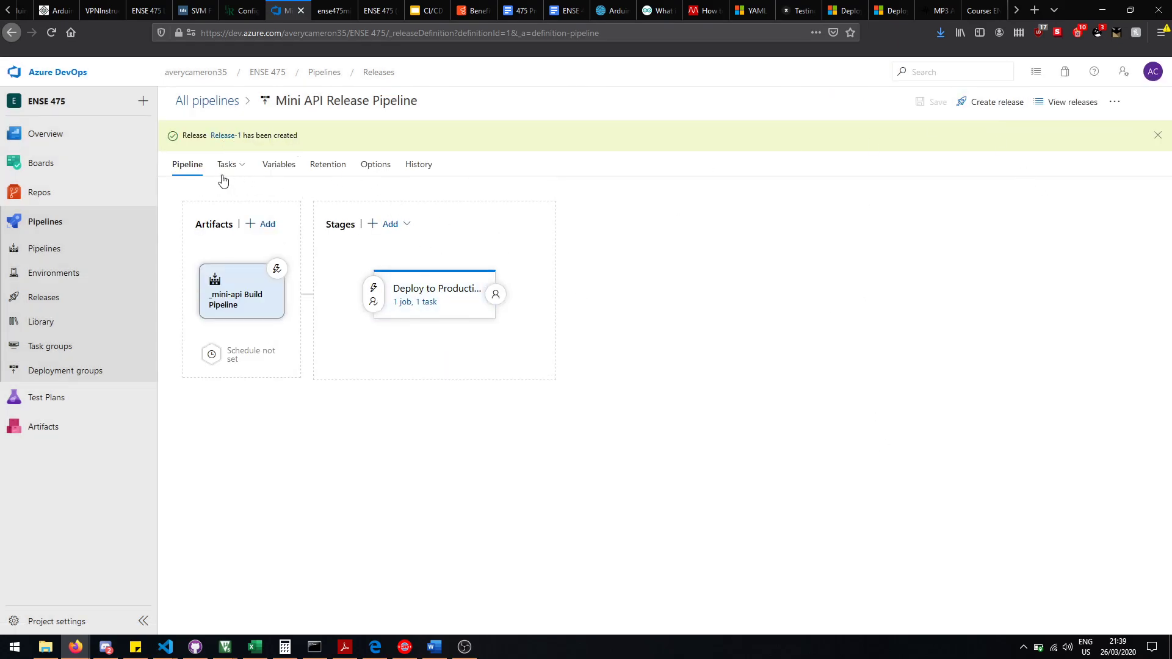
pyautogui.click(227, 136)
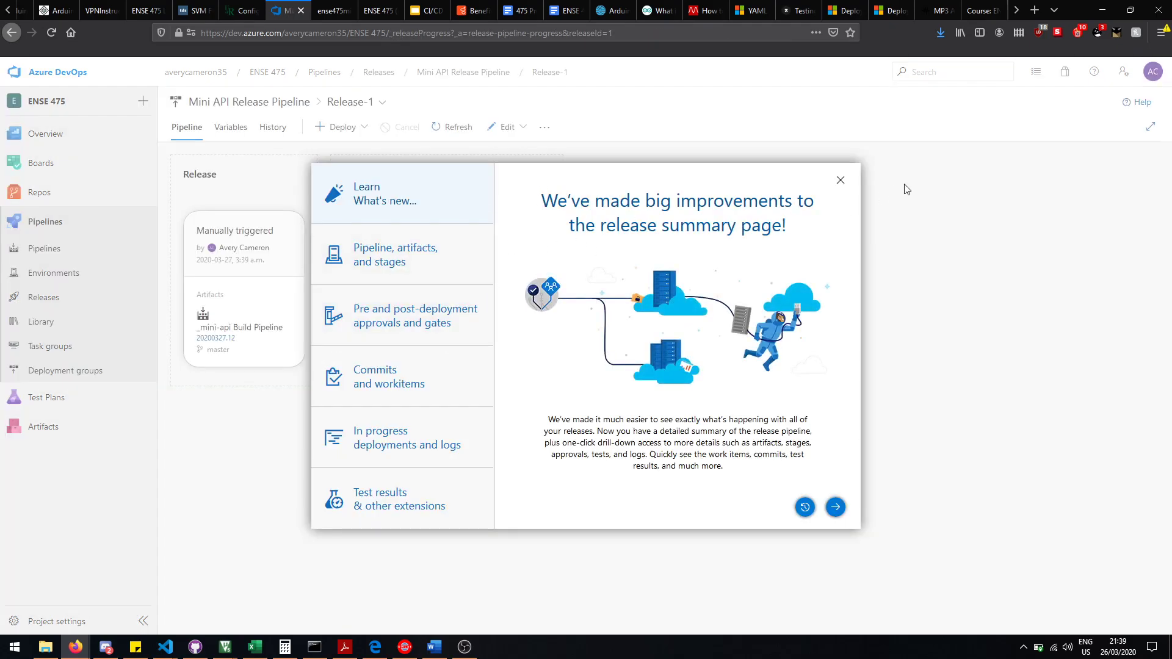
pyautogui.click(841, 180)
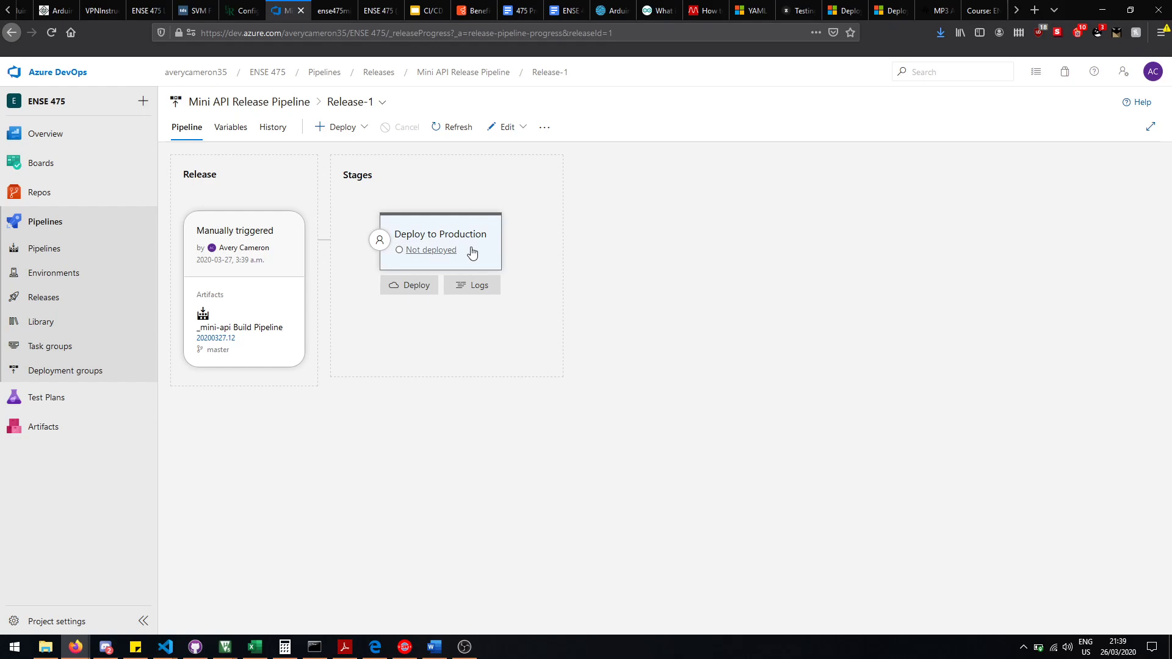
# Step: Open the deployment details of the Deploy to Production stage and review its associated commits and work items
pyautogui.click(420, 291)
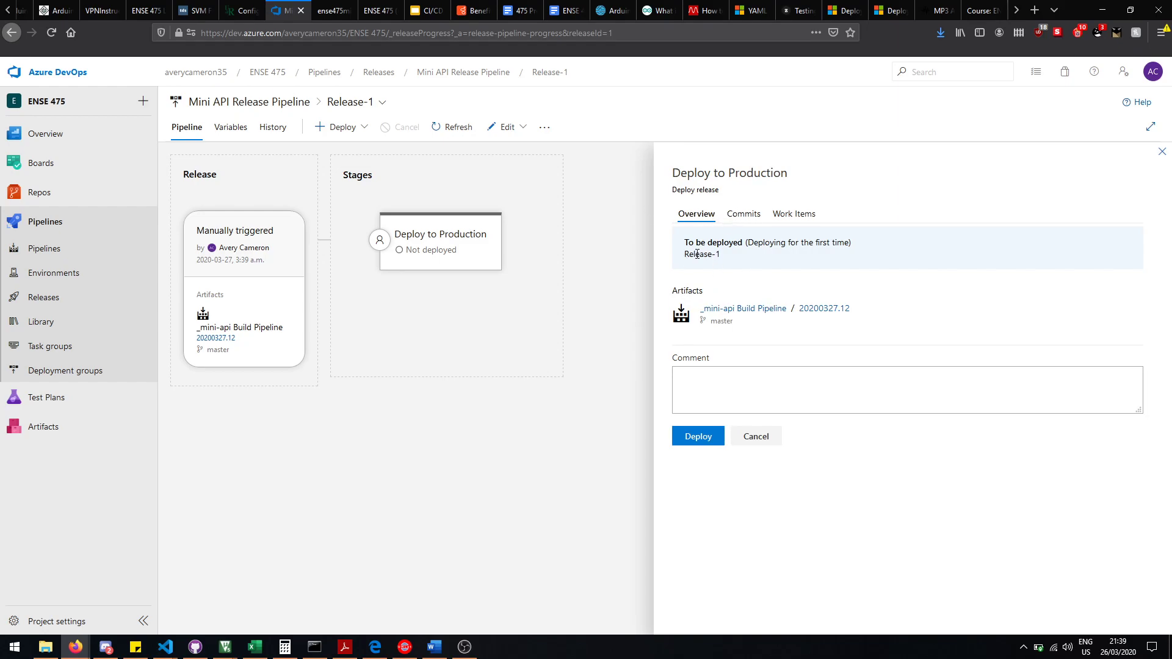
pyautogui.click(743, 215)
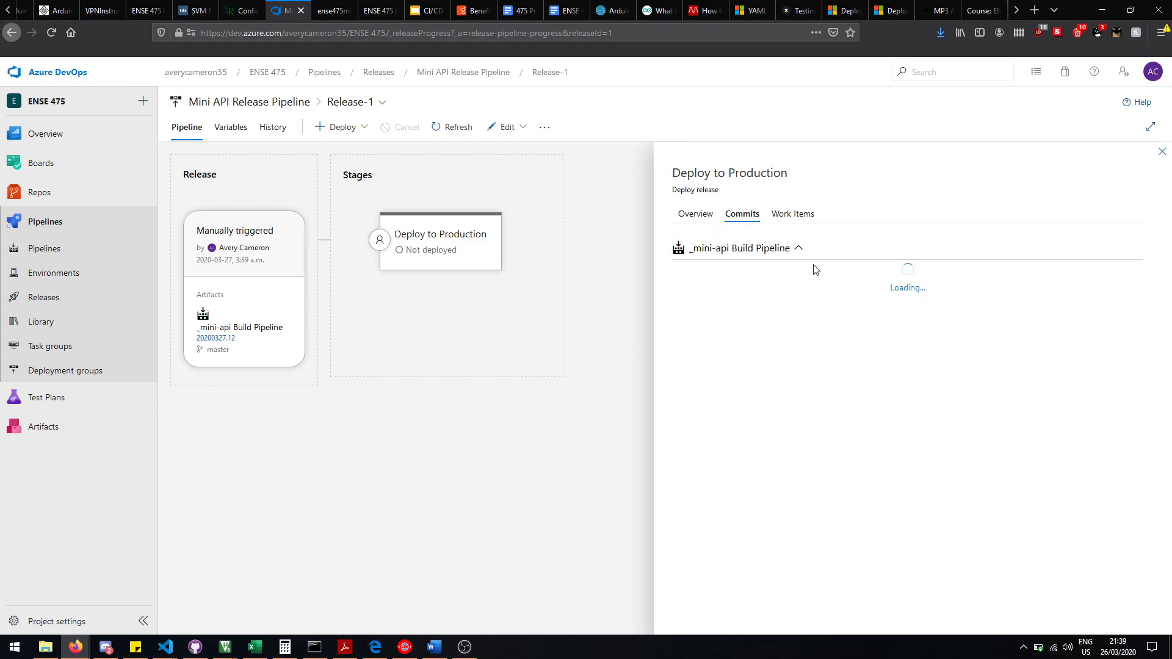
pyautogui.click(851, 251)
pyautogui.click(850, 250)
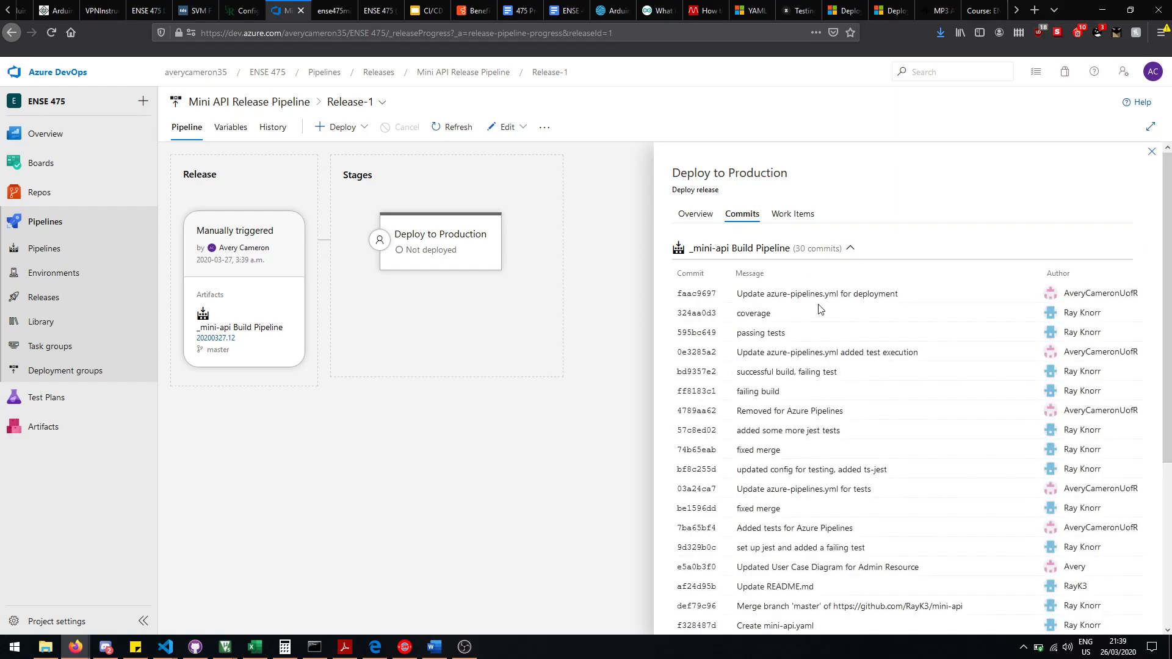
pyautogui.scroll(-2, 812, 318)
pyautogui.scroll(-2, 792, 357)
pyautogui.scroll(5, 793, 357)
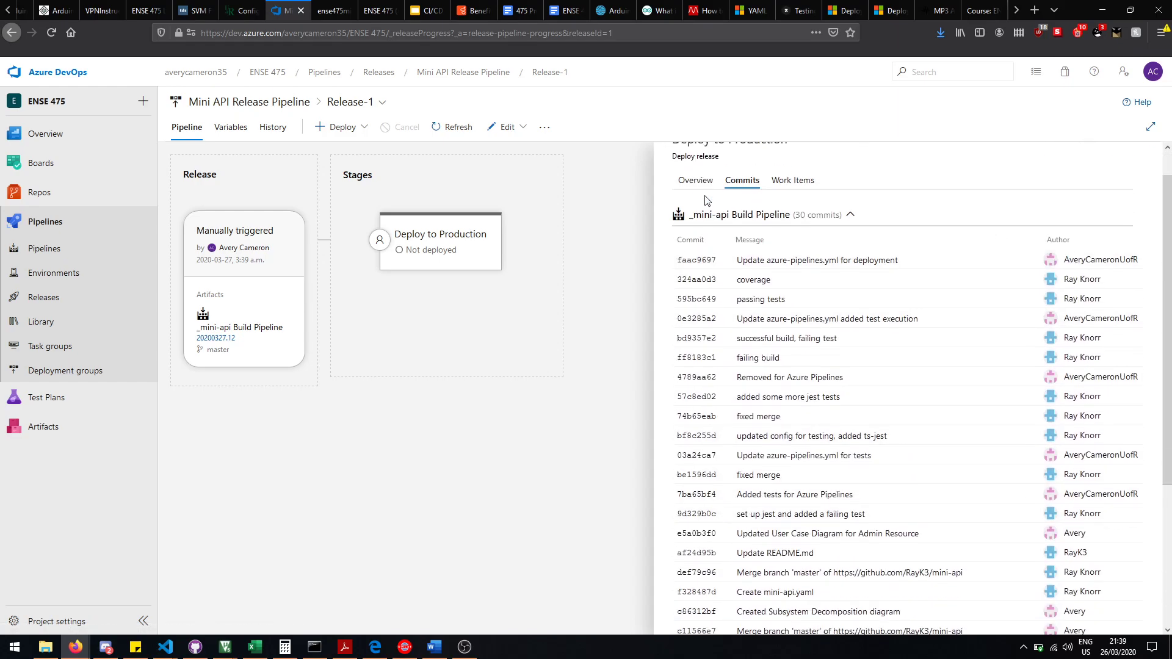
pyautogui.scroll(1, 787, 189)
pyautogui.click(791, 213)
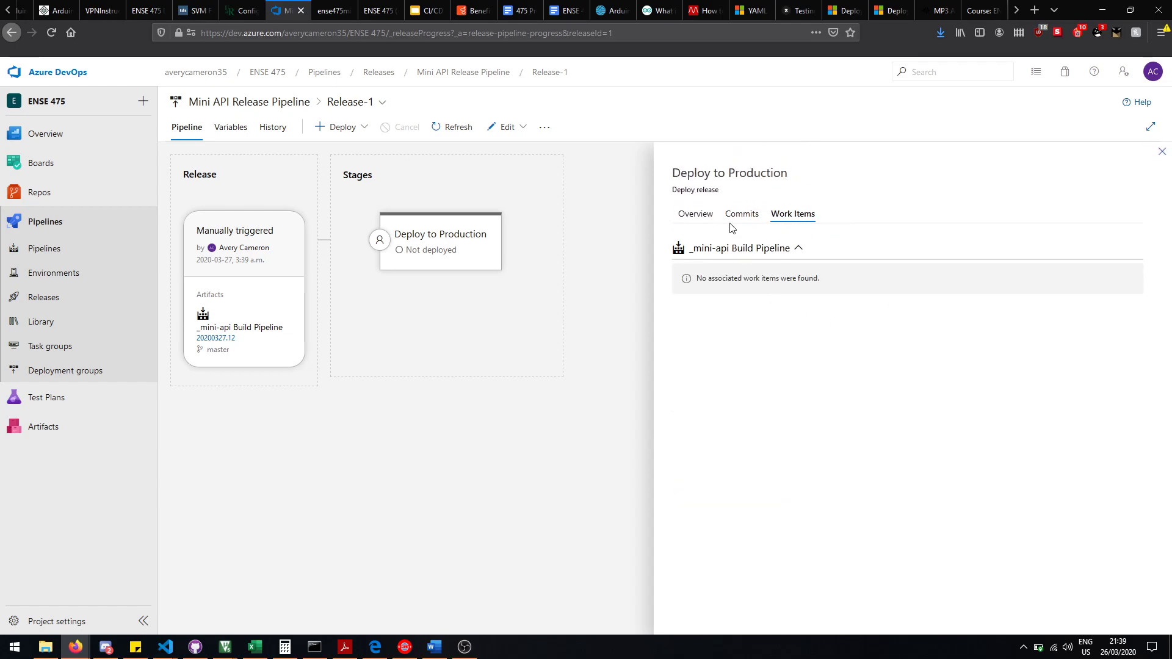
pyautogui.click(688, 221)
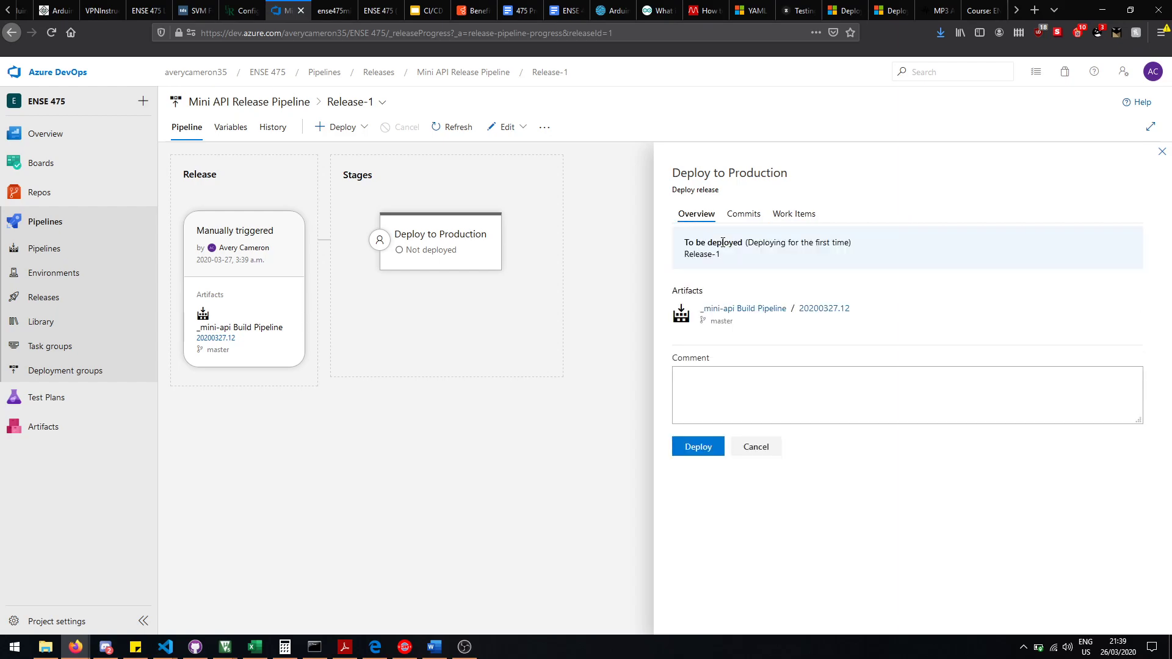
# Step: Deploy Release-1 to the Deploy to Production stage with the comment "First Deploy"
pyautogui.click(721, 403)
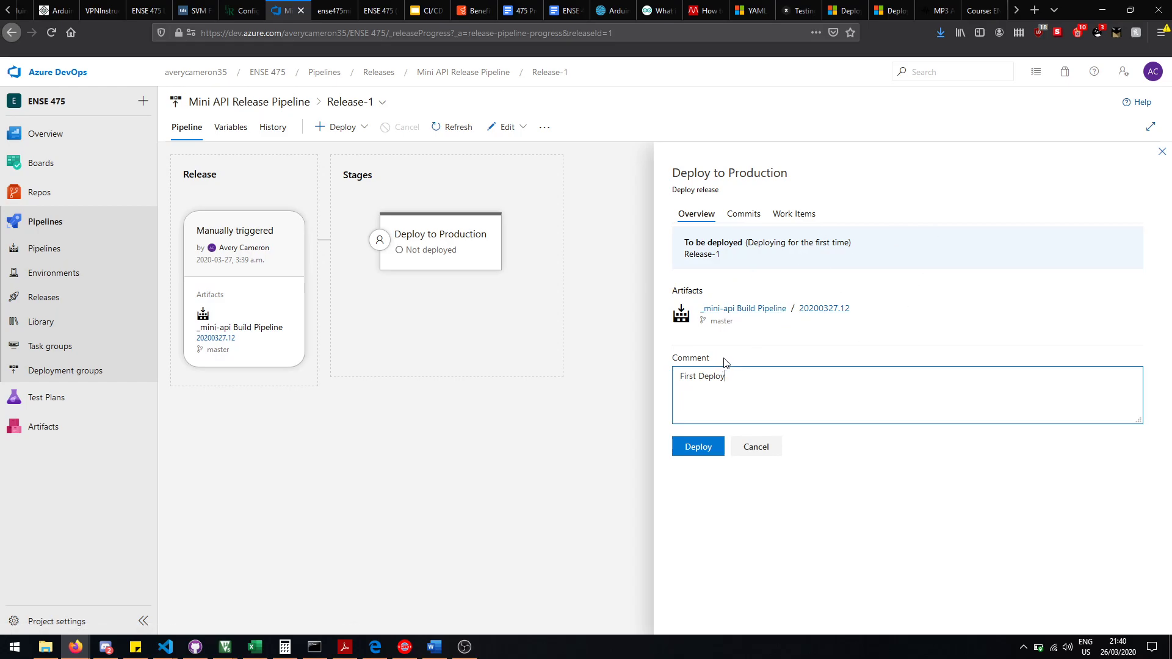
pyautogui.click(701, 448)
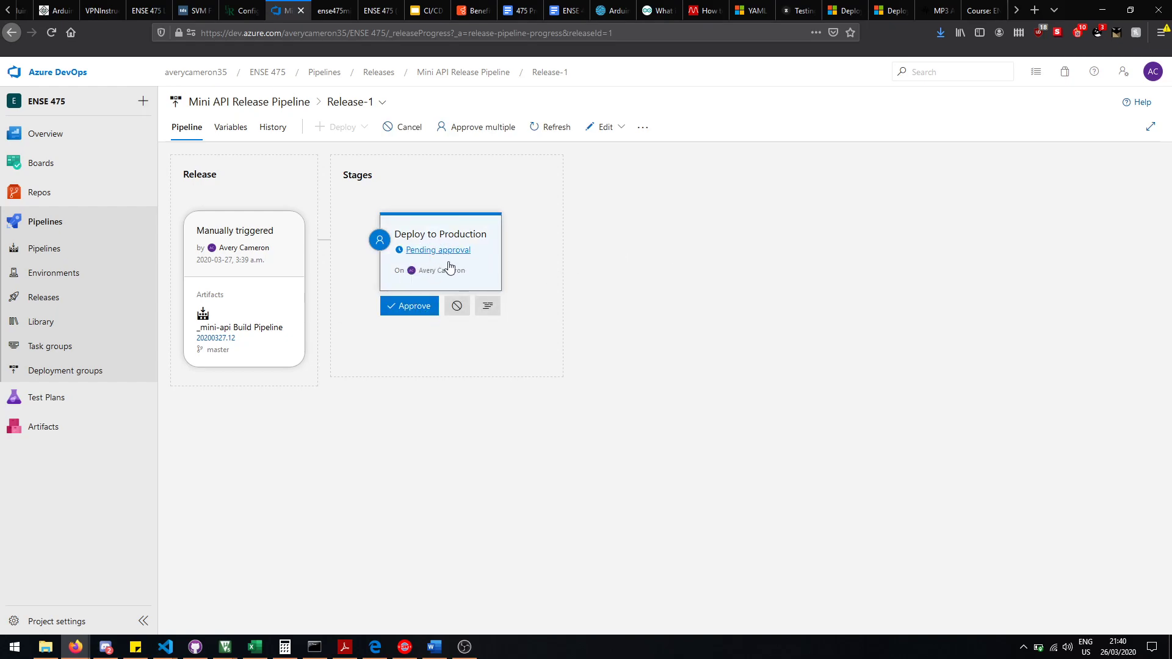
# Step: Approve the pending pre-deployment approval of the Deploy to Production stage without a comment and close the approval details
pyautogui.click(421, 306)
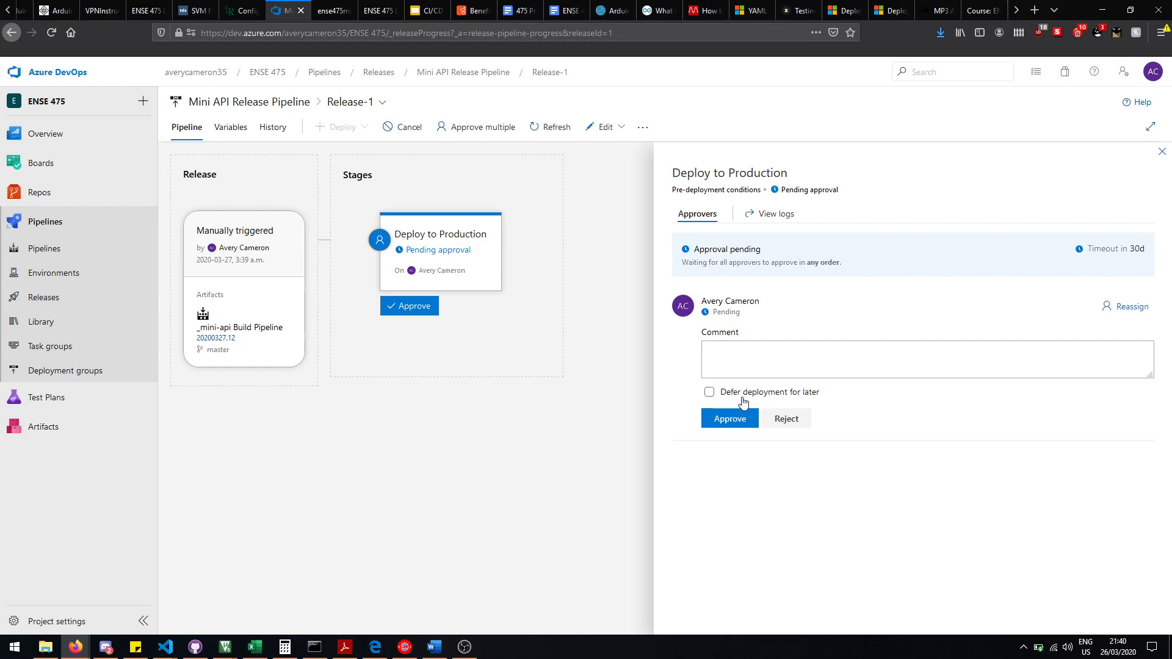
pyautogui.click(747, 353)
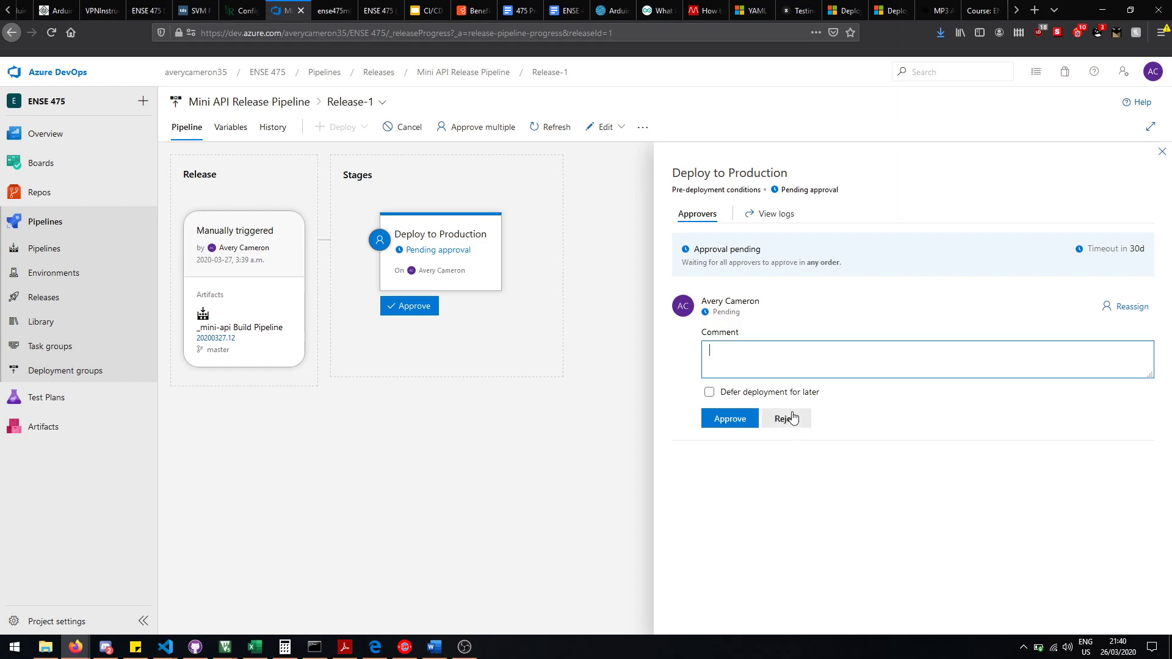
pyautogui.click(740, 424)
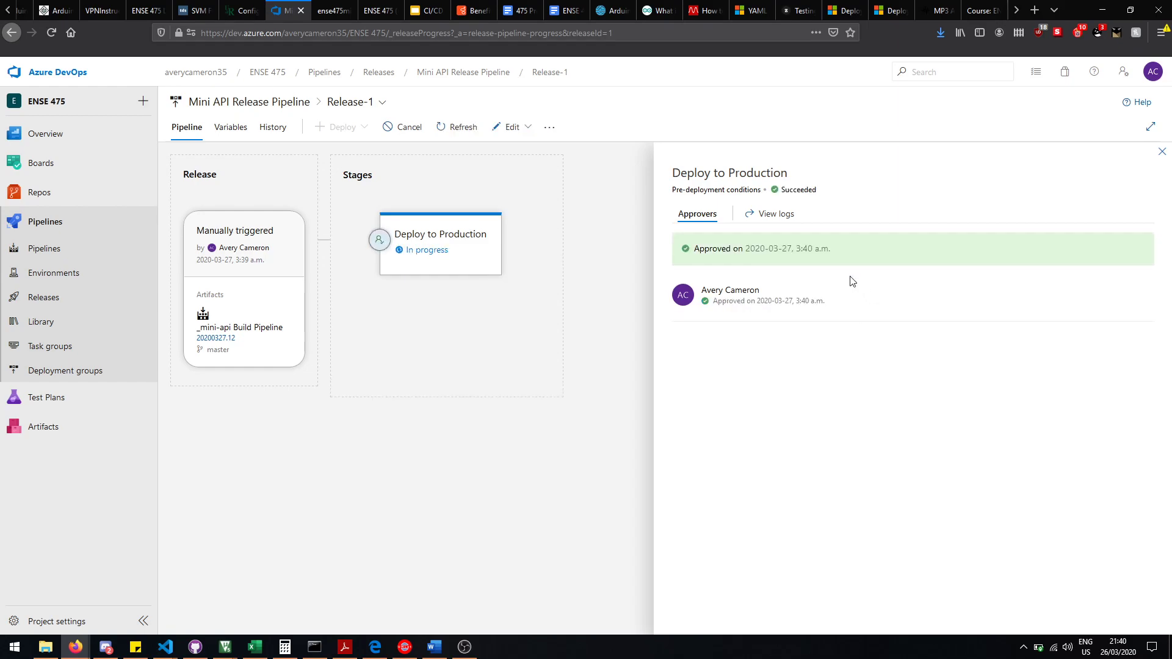
pyautogui.moveTo(425, 248)
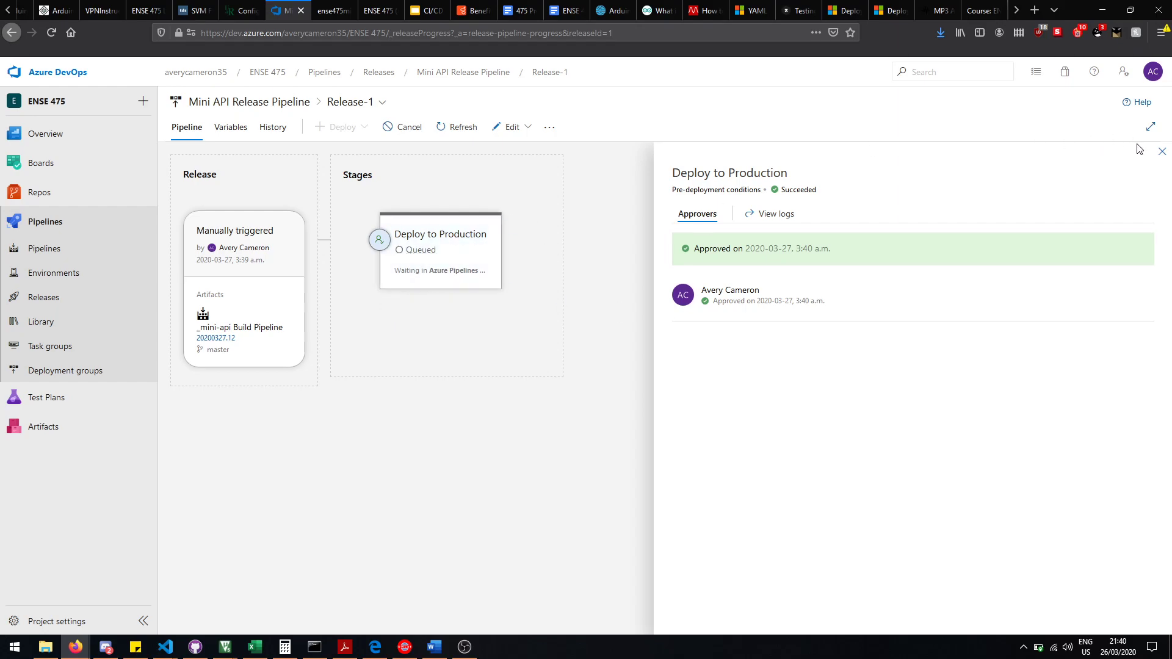
pyautogui.click(1161, 151)
# Step: Monitor the running Deploy to Production deployment and review its summary, commits and work items
pyautogui.click(452, 268)
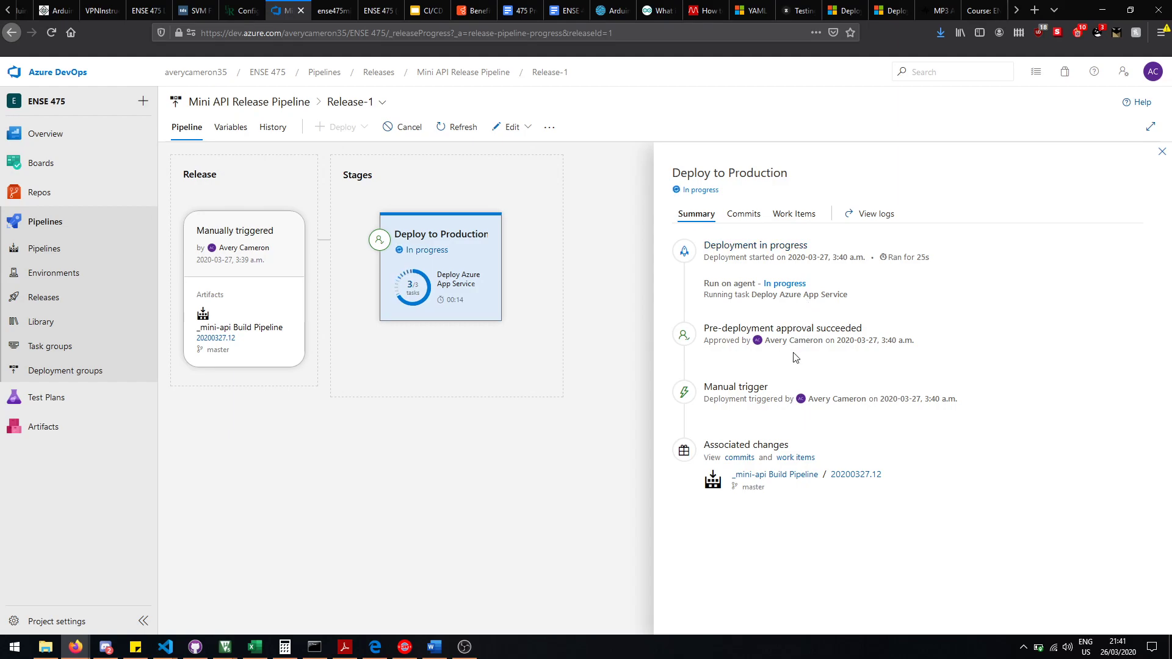
pyautogui.moveTo(453, 298)
pyautogui.moveTo(502, 239)
pyautogui.moveTo(427, 279)
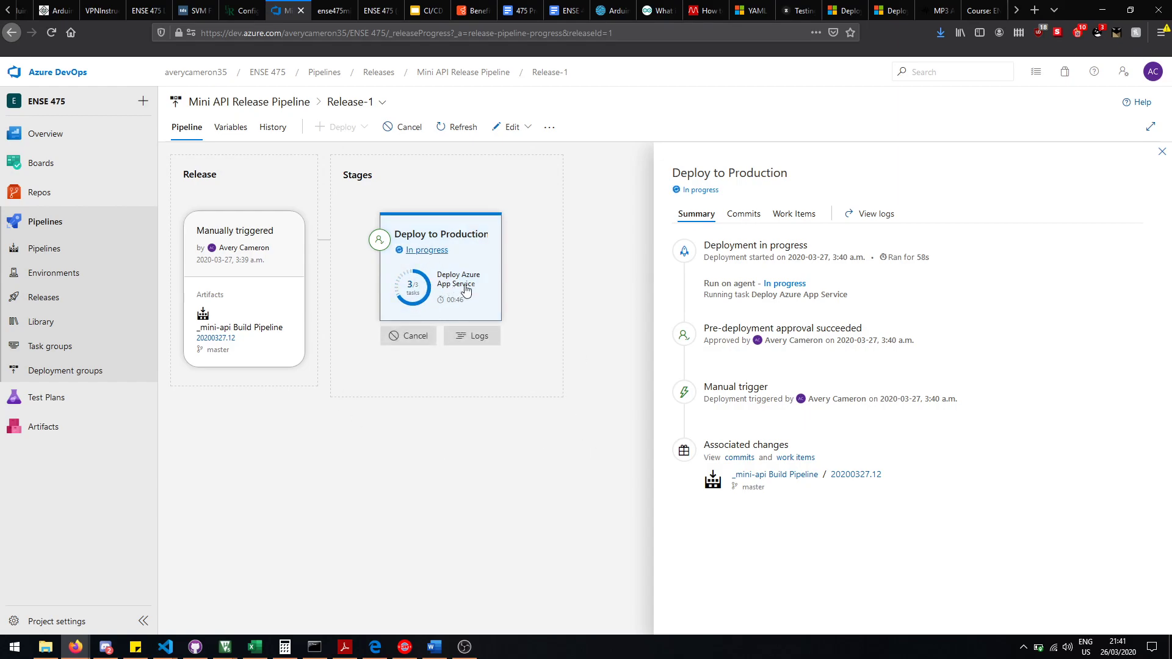
pyautogui.click(746, 216)
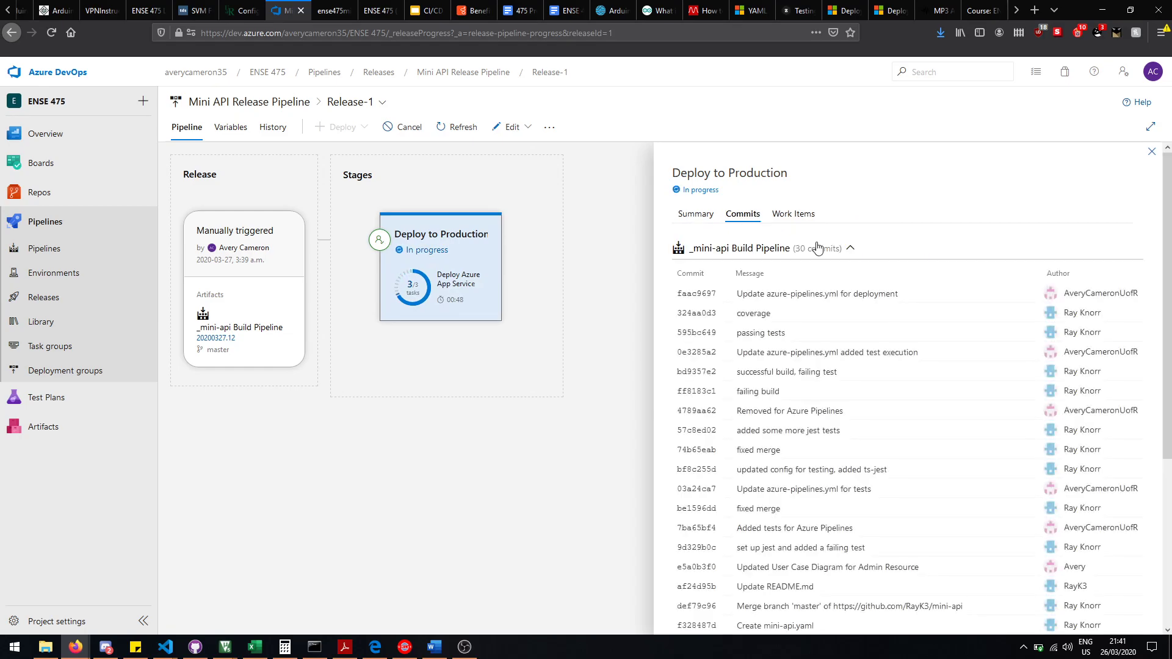
pyautogui.click(797, 211)
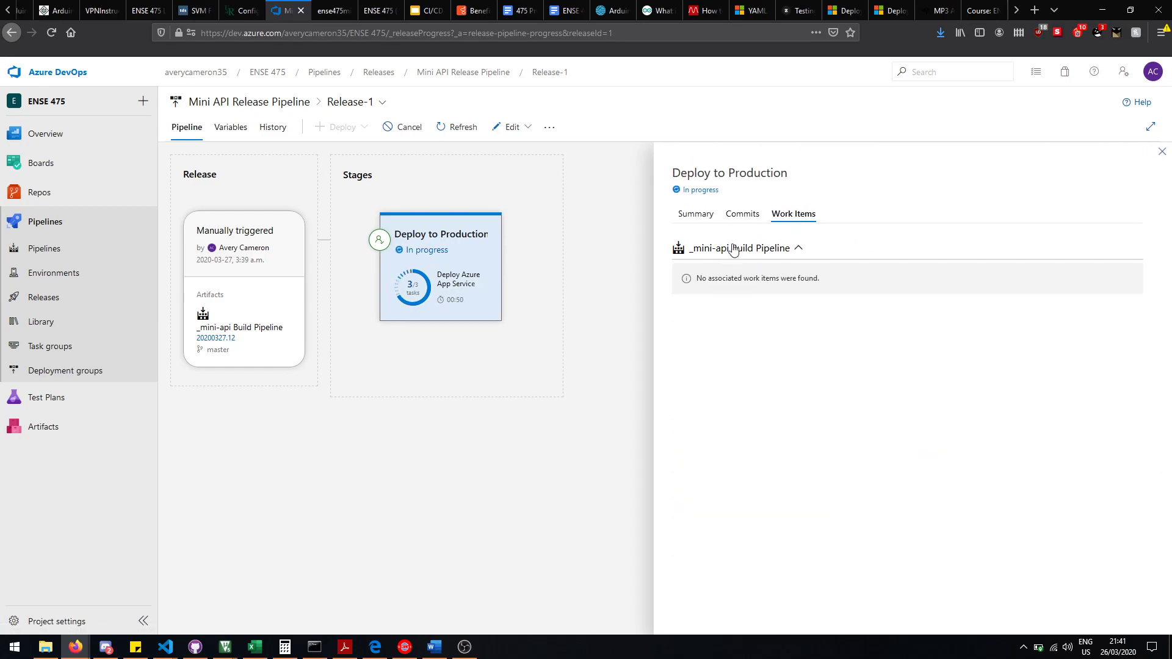
pyautogui.click(709, 217)
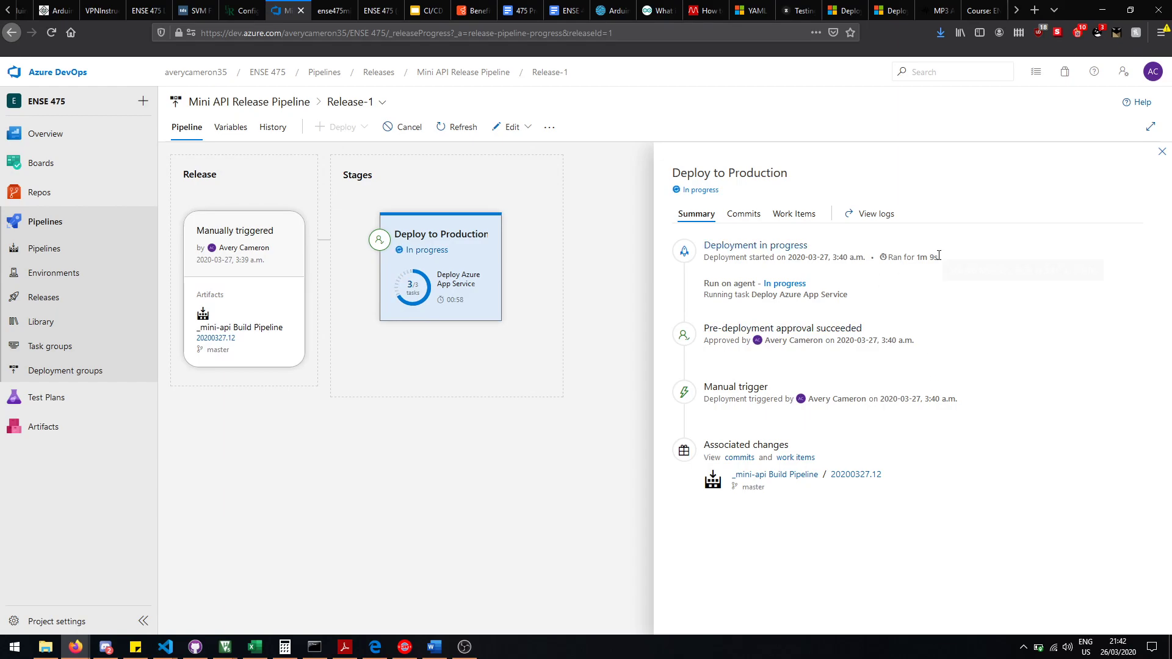
# Step: Examine the Deploy to Production logs, including the pre-deployment approval record and the test results
pyautogui.click(876, 215)
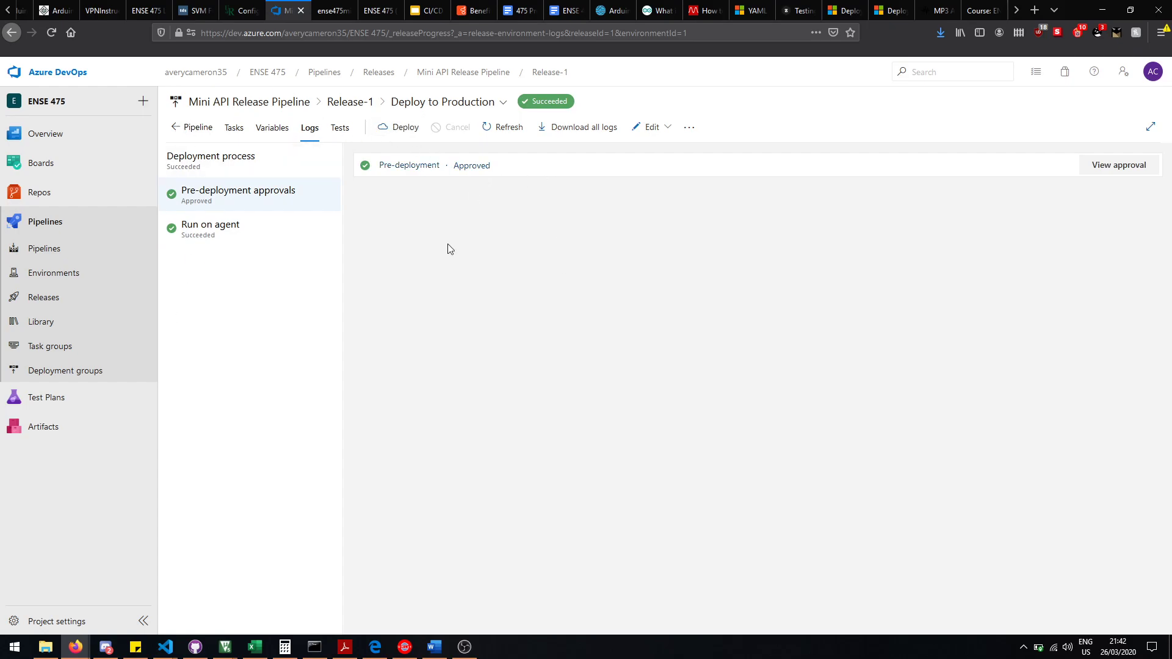
pyautogui.click(1123, 164)
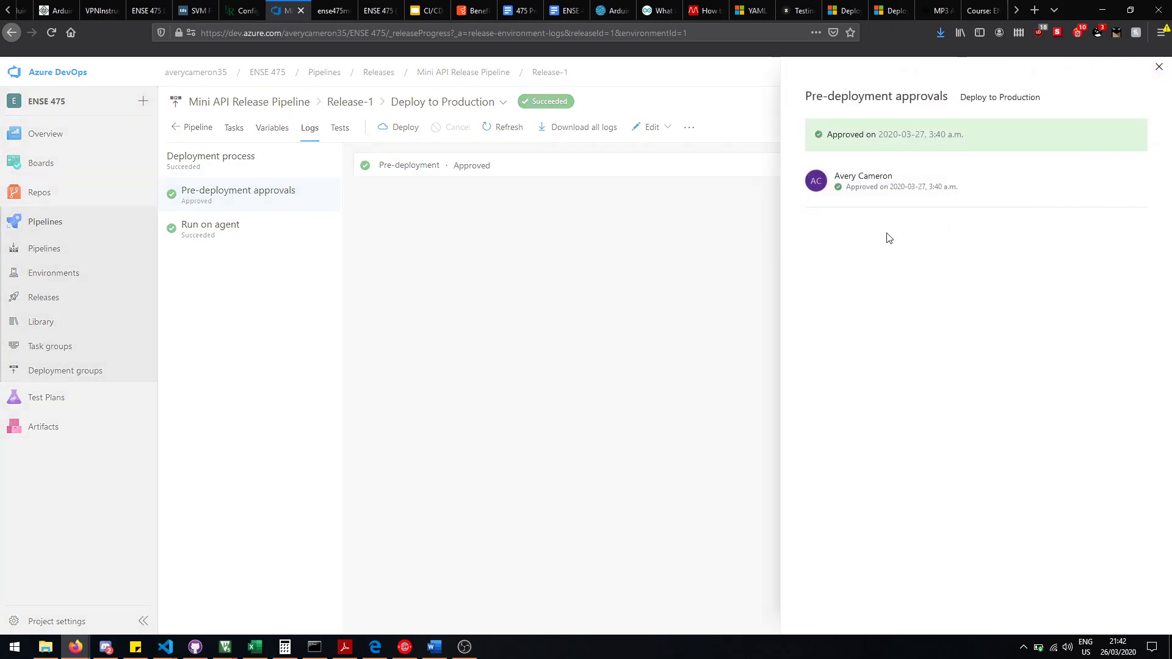
pyautogui.click(618, 261)
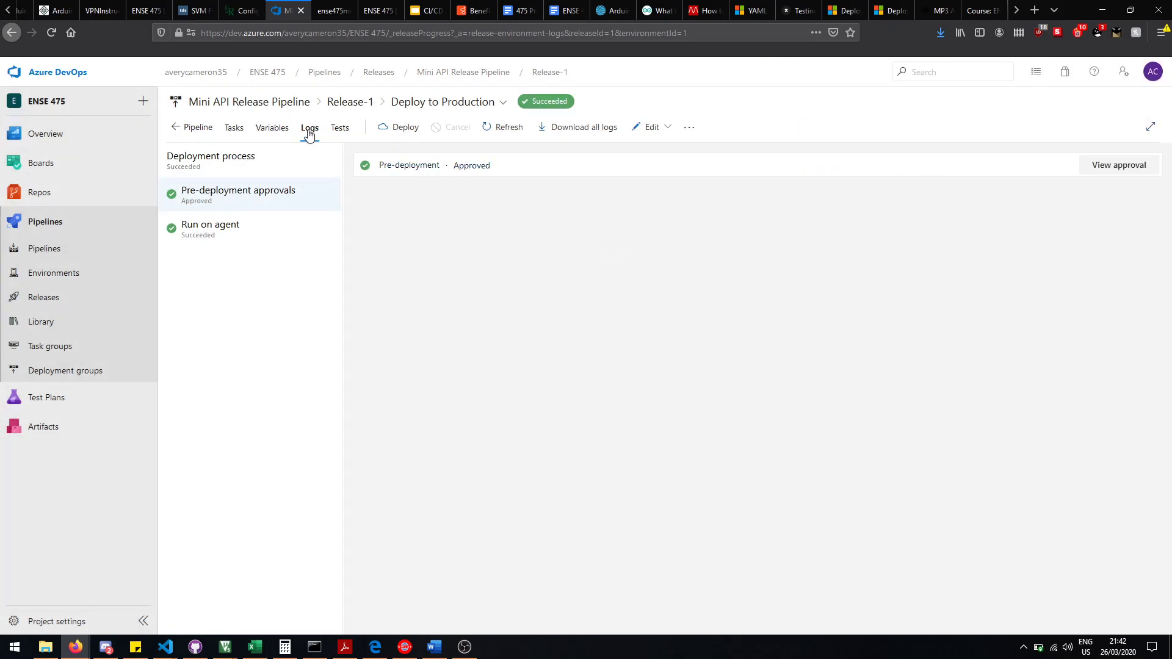
pyautogui.click(340, 129)
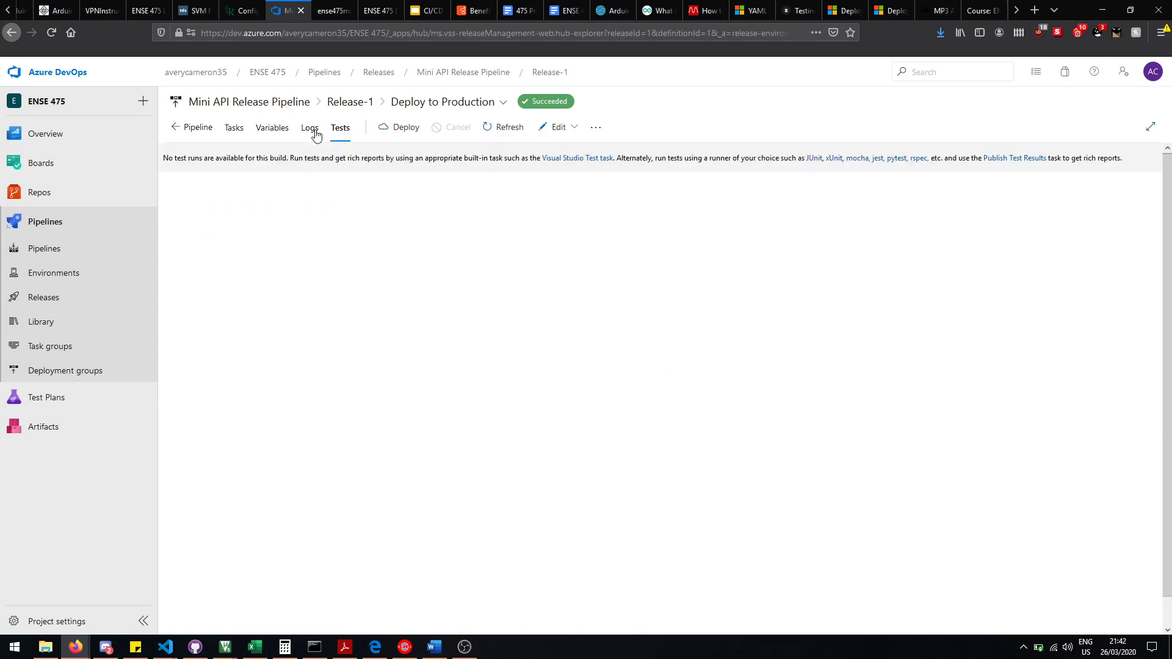
pyautogui.click(312, 128)
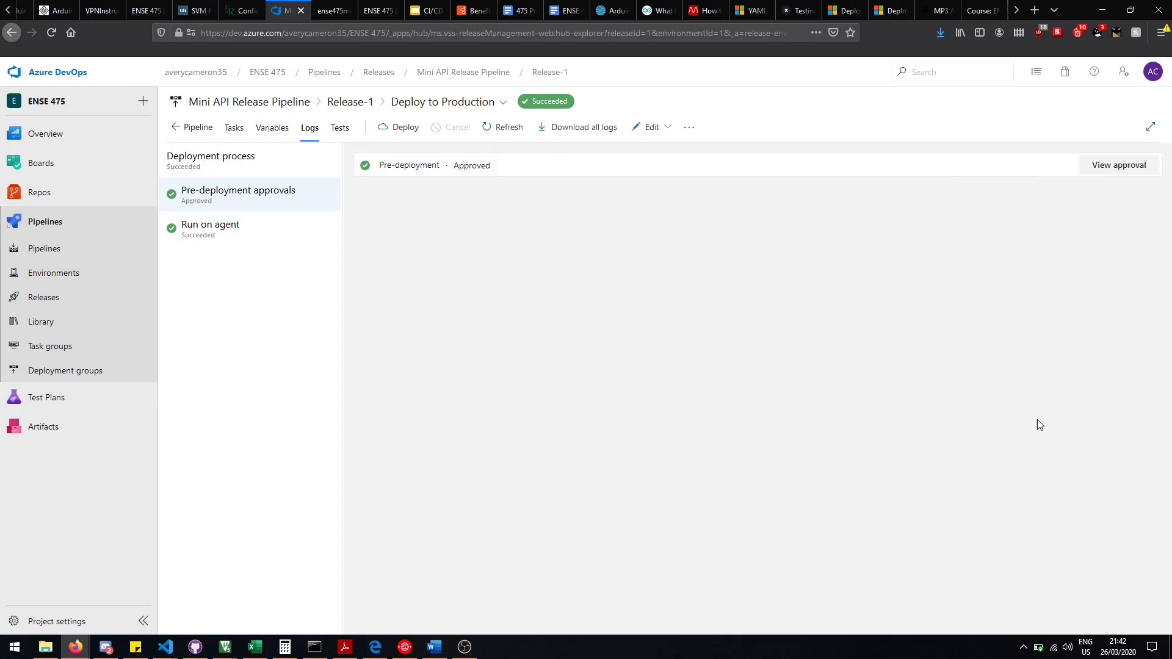
# Step: Look through the run history of the mini-api Build Pipeline and return to the list of recently run pipelines
pyautogui.click(99, 220)
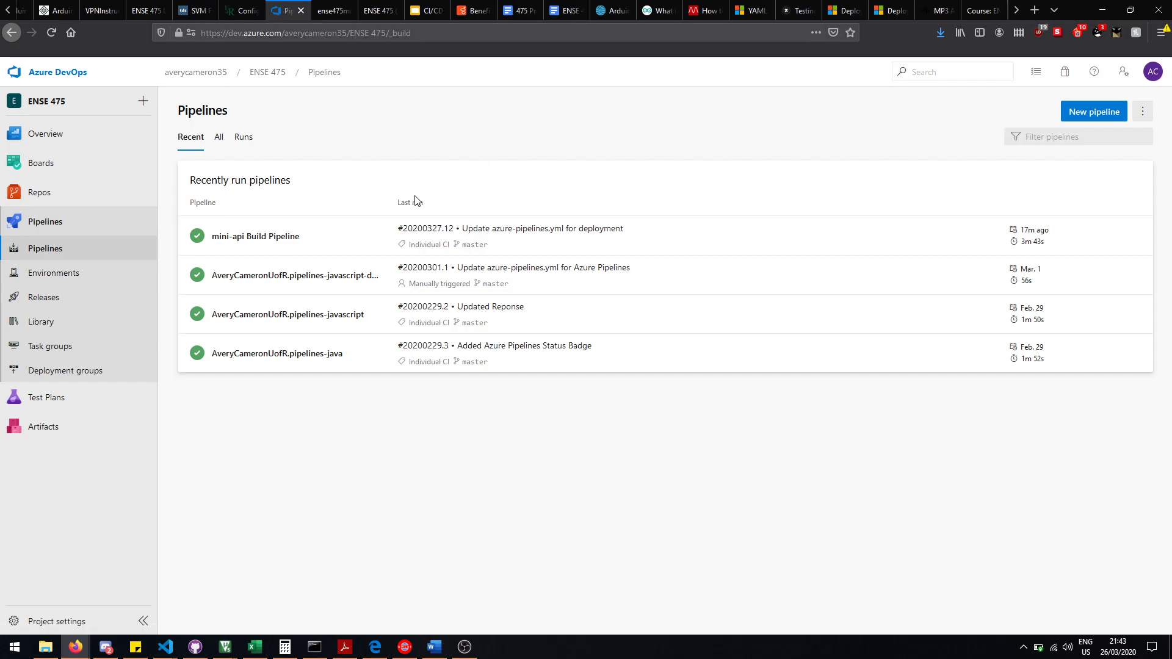
pyautogui.click(359, 254)
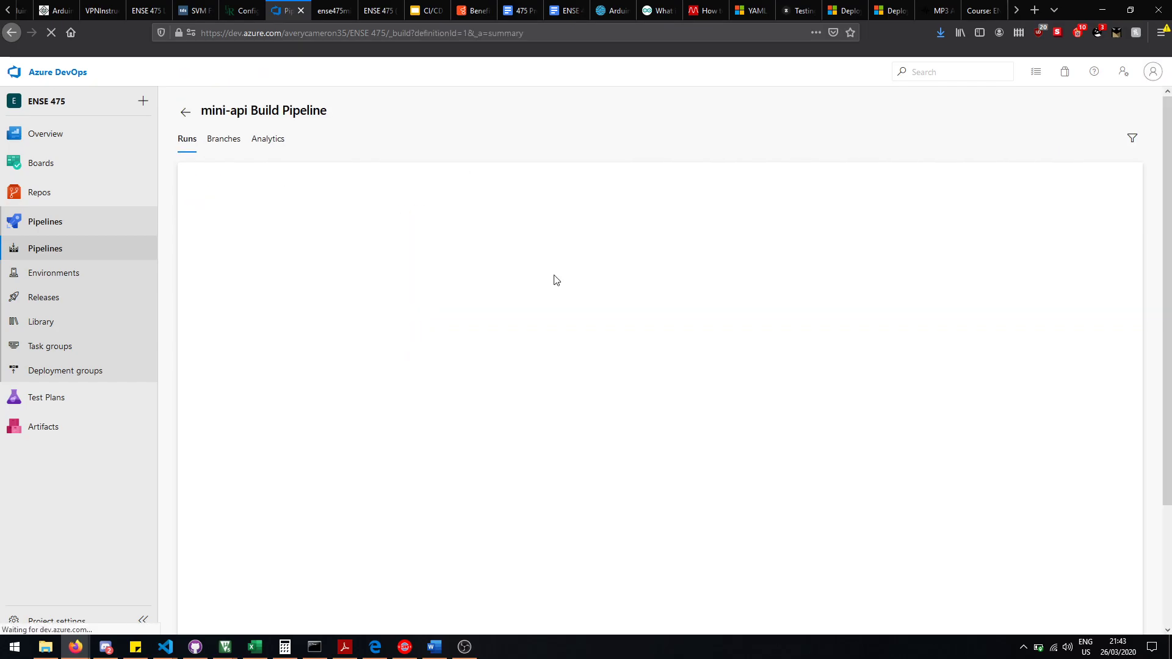
pyautogui.scroll(-3, 526, 318)
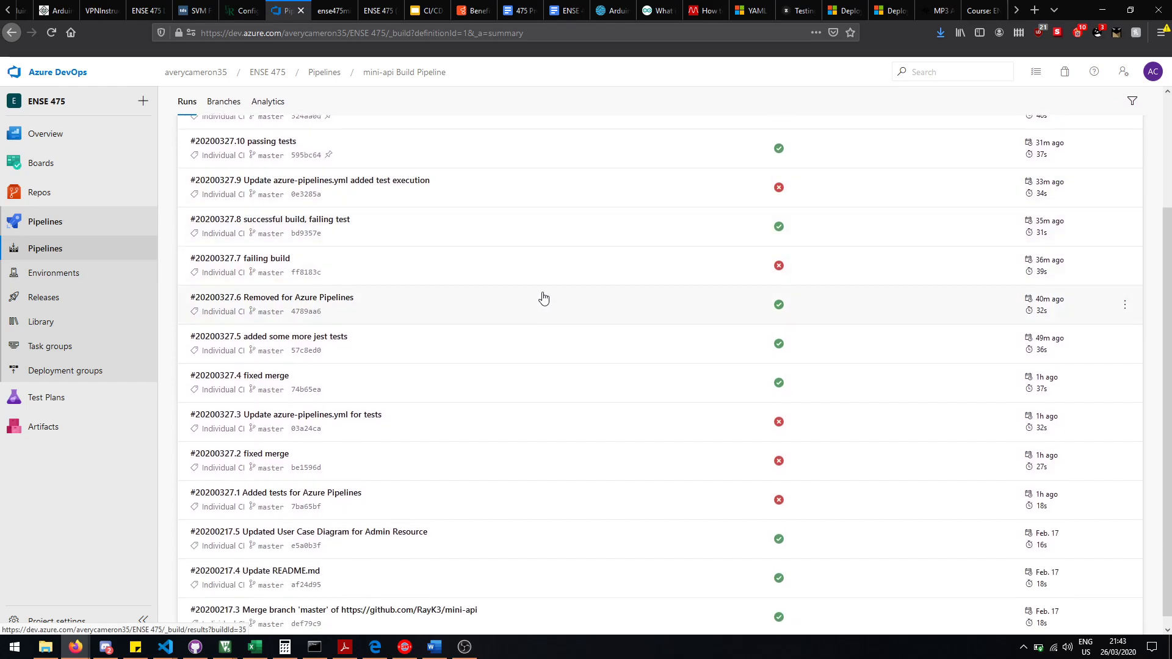
pyautogui.scroll(3, 488, 287)
pyautogui.click(183, 115)
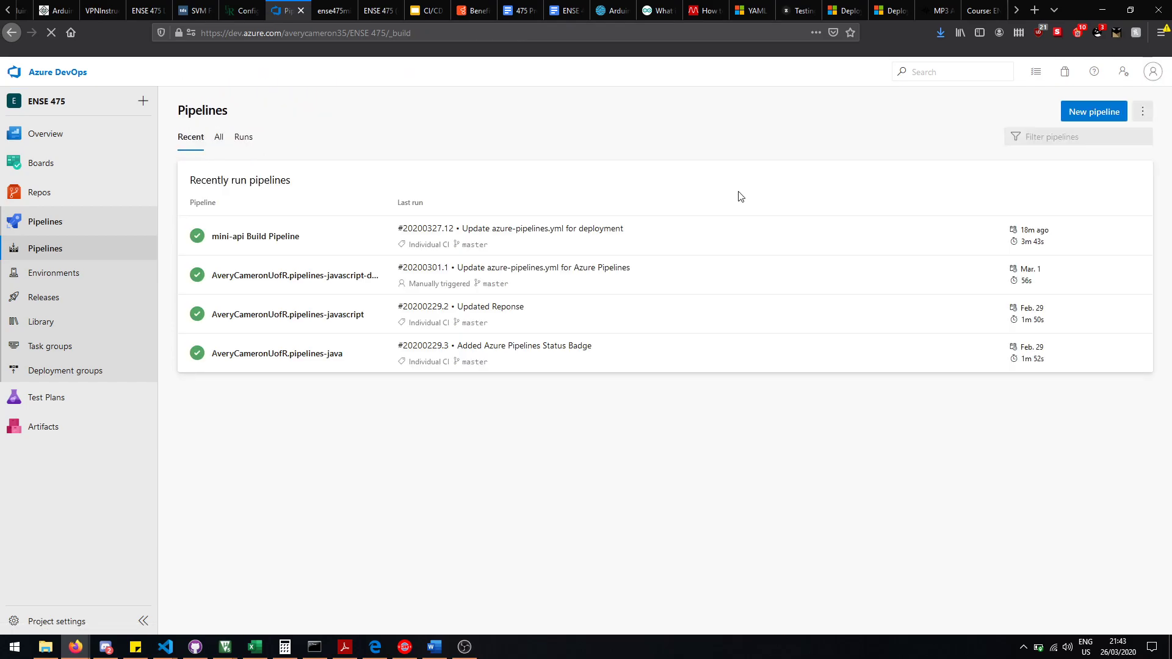